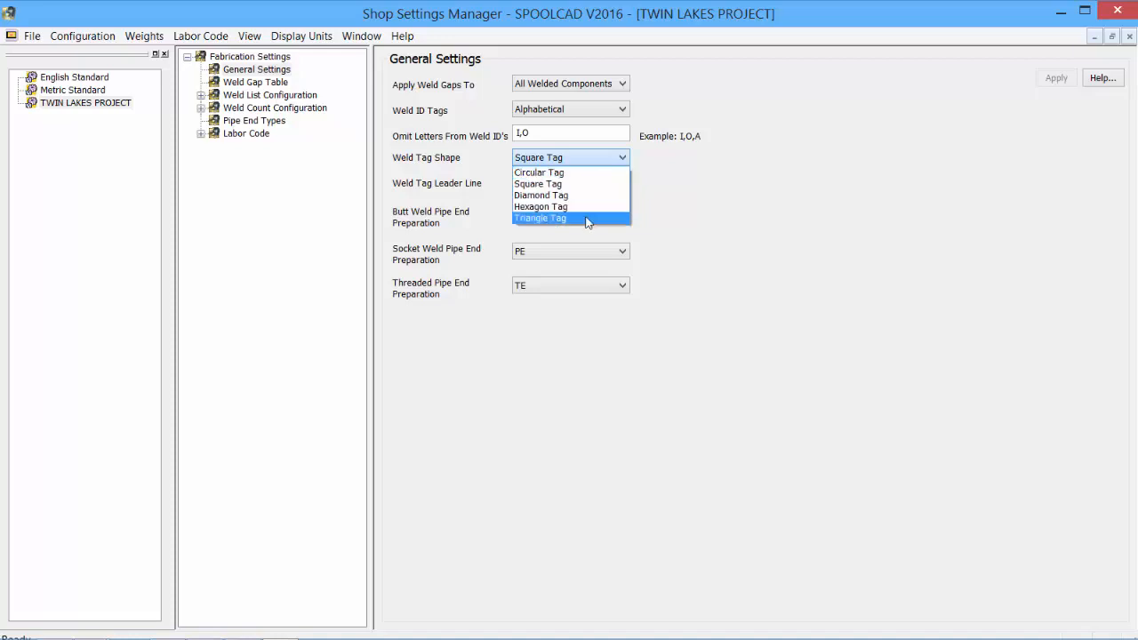
Set the weld tag shape to Square Tag and the weld tag leader line to No Leader Line
{"action": "left_click", "coordinate": [587, 184]}
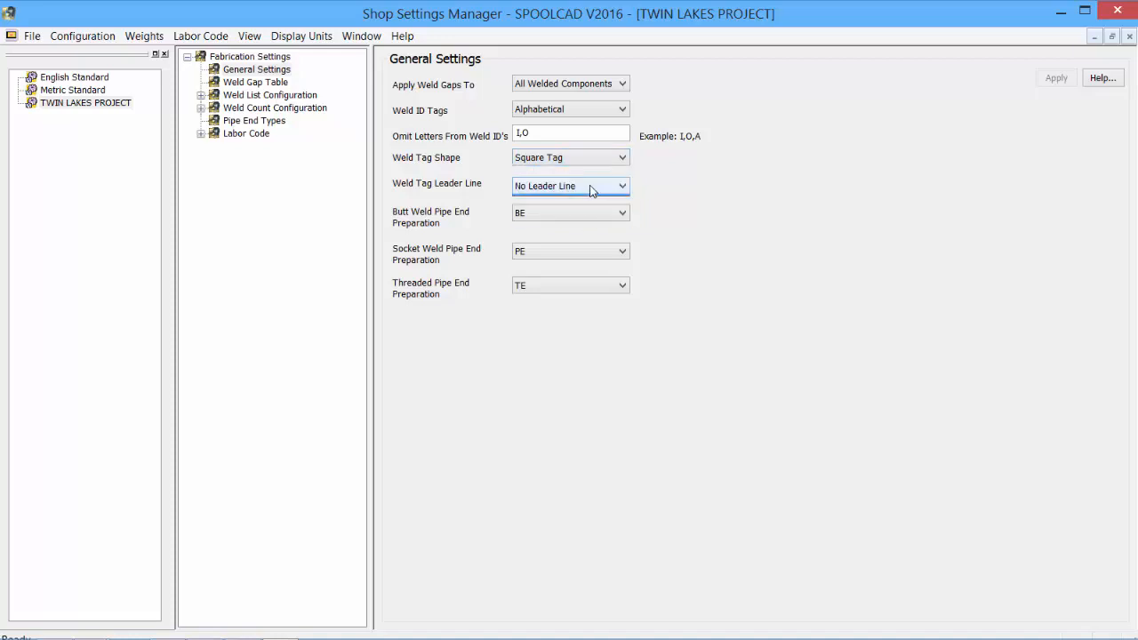
{"action": "left_click", "coordinate": [590, 186]}
{"action": "left_click", "coordinate": [594, 189]}
{"action": "left_click", "coordinate": [594, 187]}
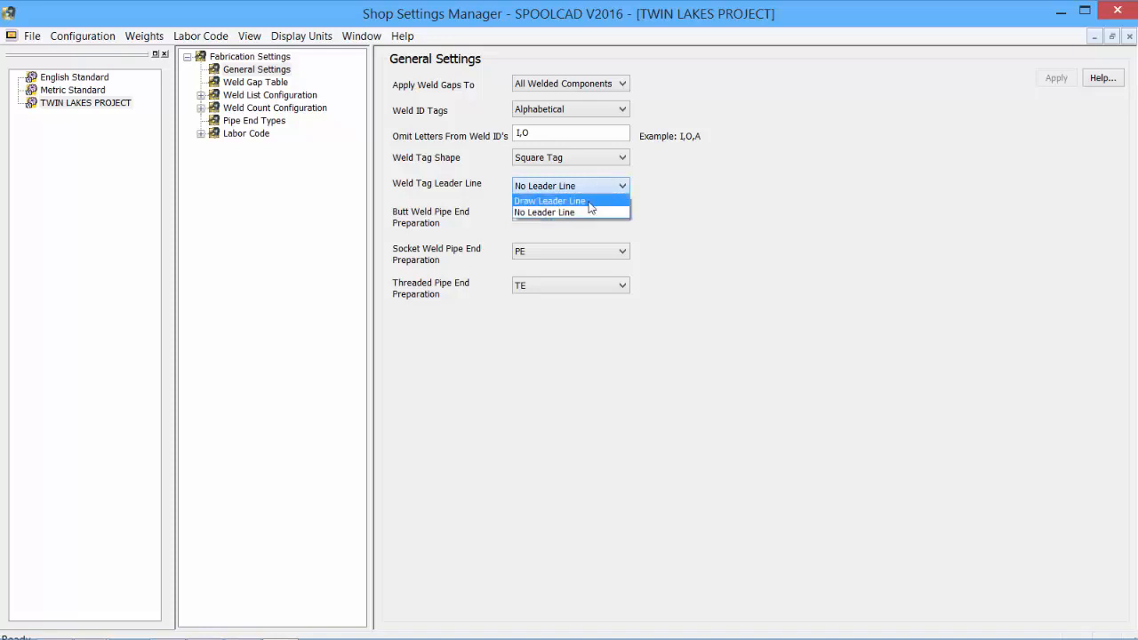
{"action": "left_click", "coordinate": [574, 213]}
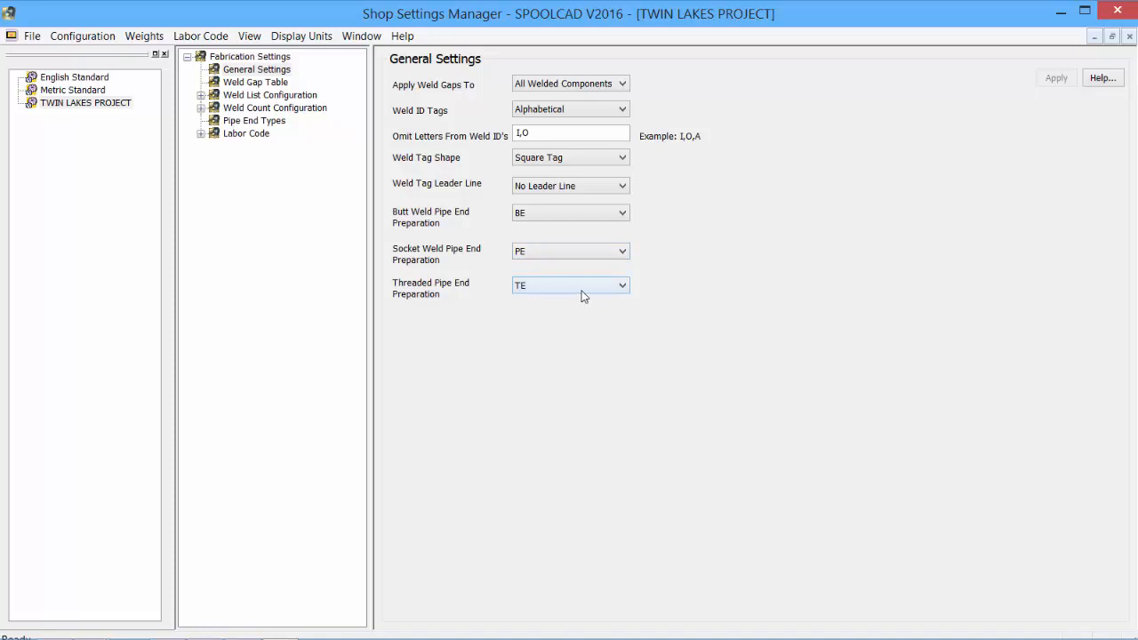
Review the stub-in cutback dimensions for each pipe size and accept the table as it is
{"action": "left_click", "coordinate": [89, 36]}
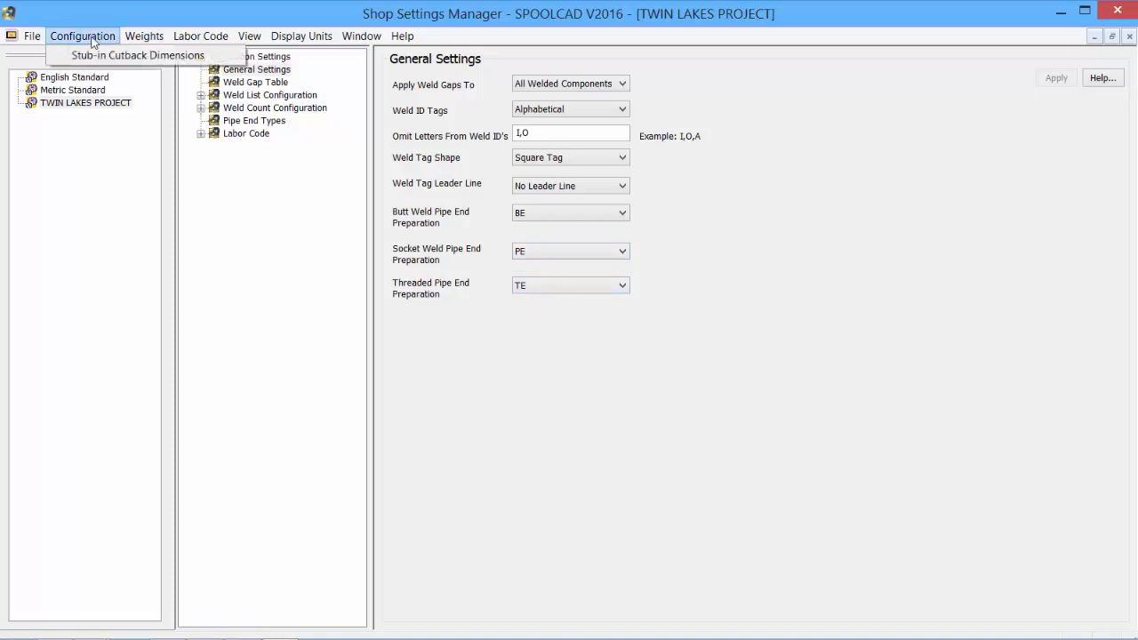
{"action": "left_click", "coordinate": [91, 55]}
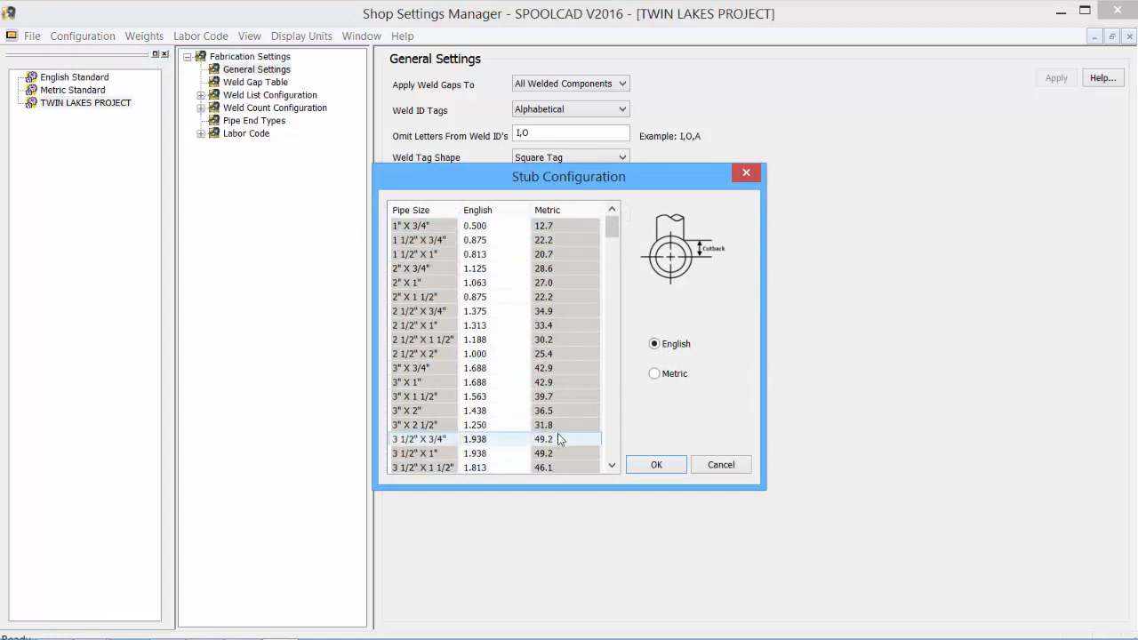
{"action": "left_click", "coordinate": [656, 465]}
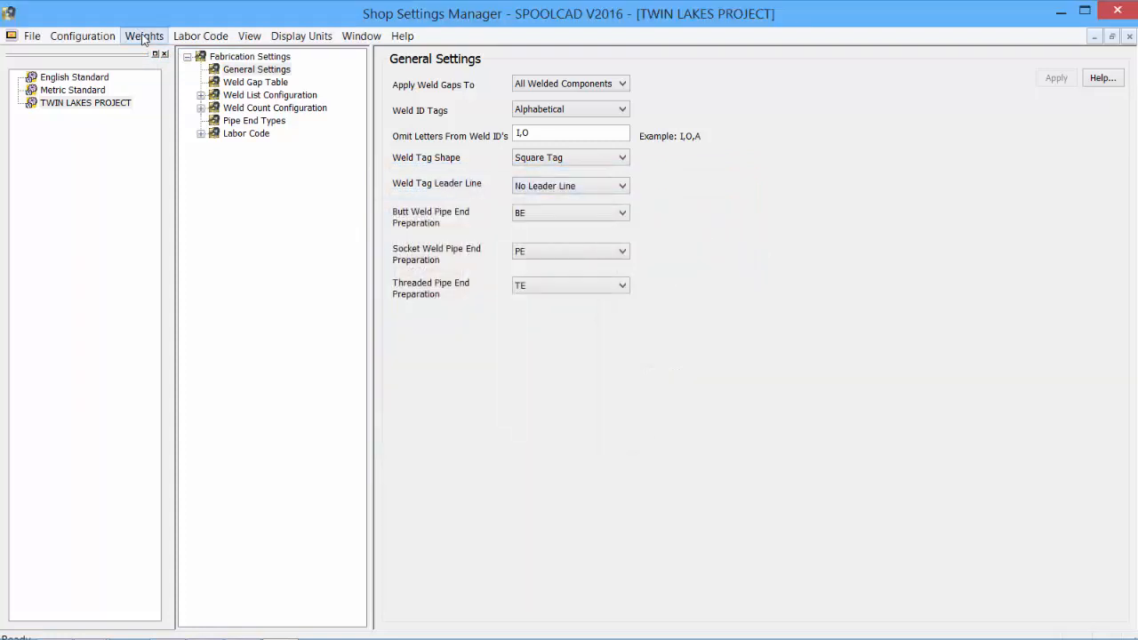
Show the material weight list for 90° butt weld long radius elbows
{"action": "left_click", "coordinate": [142, 36]}
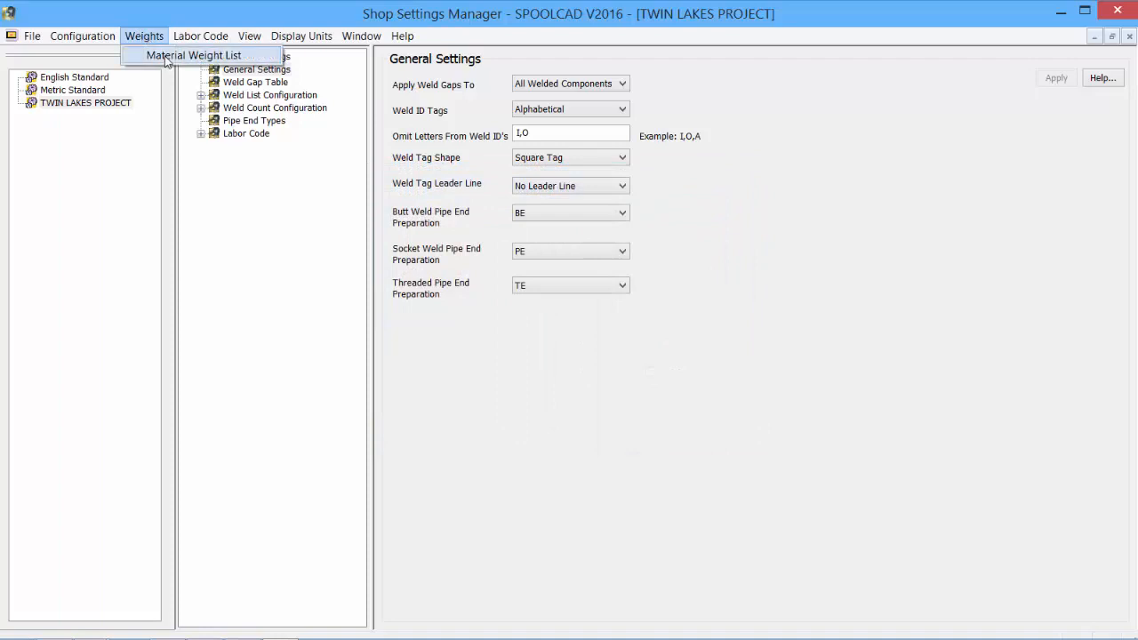
{"action": "left_click", "coordinate": [167, 58]}
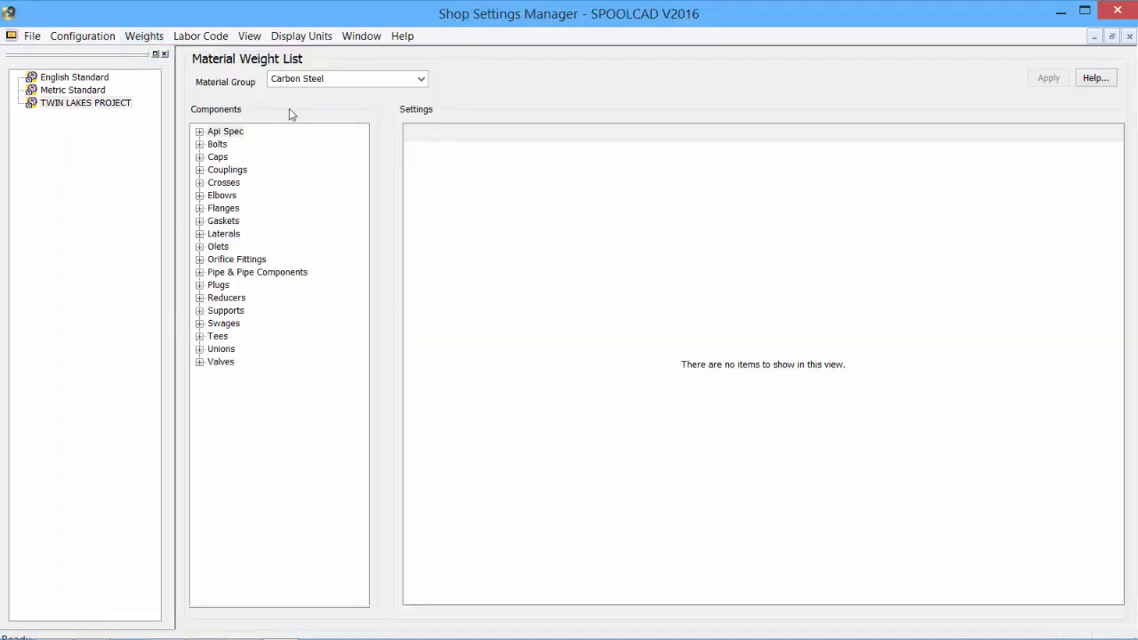
{"action": "left_click", "coordinate": [200, 195]}
{"action": "left_click", "coordinate": [213, 234]}
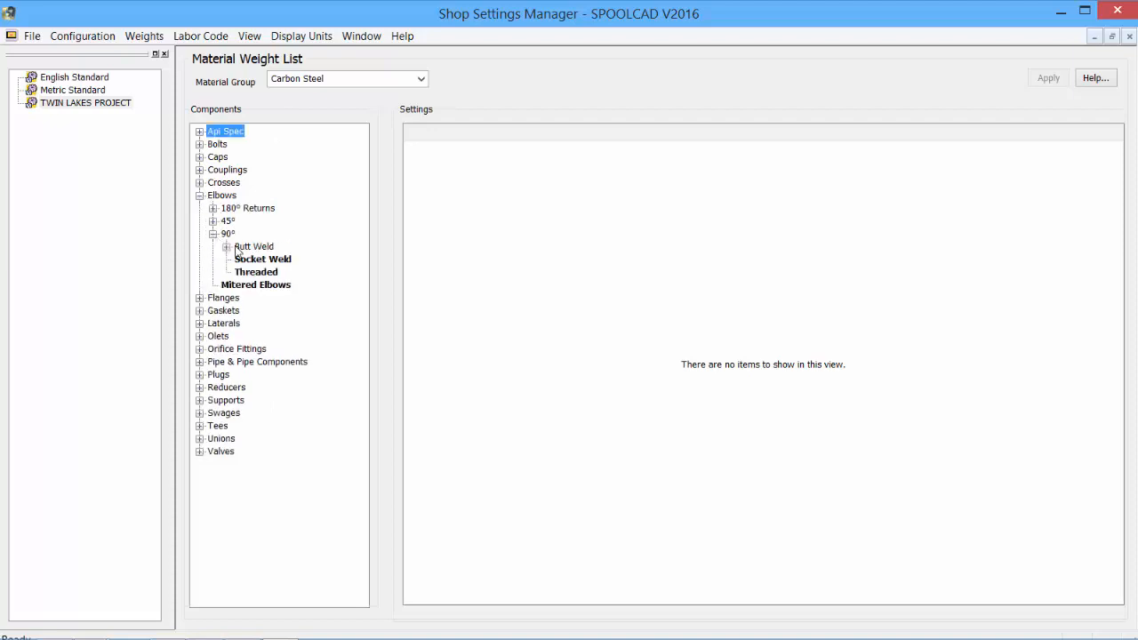
{"action": "left_click", "coordinate": [227, 246]}
{"action": "left_click", "coordinate": [276, 272]}
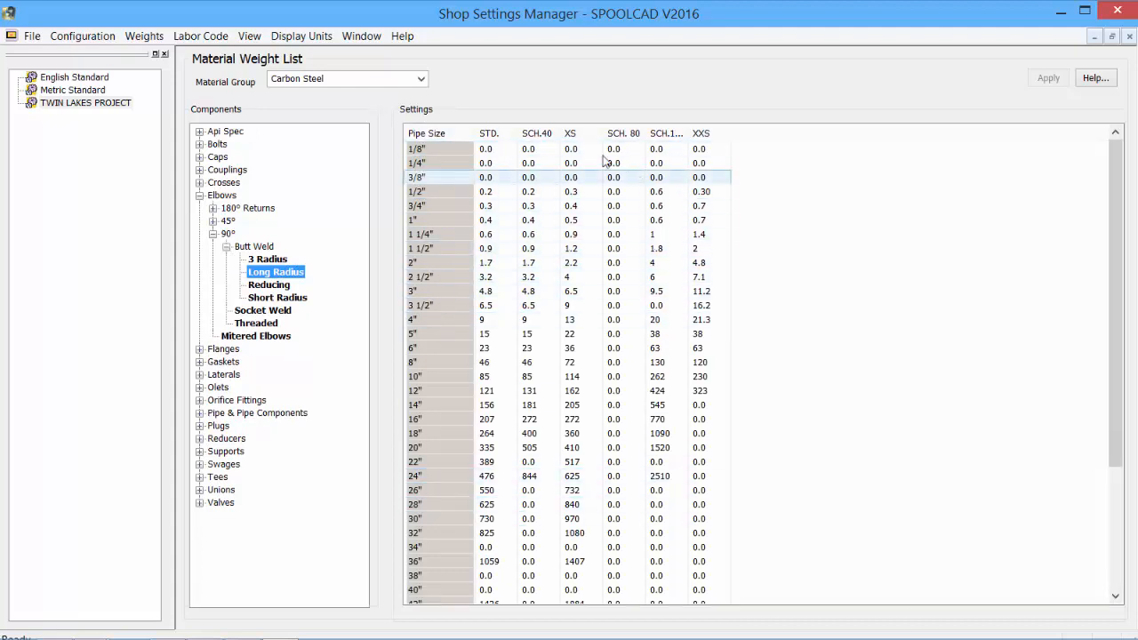
Compare the long radius elbow weights for Chrome Moly and Stainless Steel, returning the material group to Carbon Steel
{"action": "left_click", "coordinate": [421, 79]}
{"action": "left_click", "coordinate": [396, 105]}
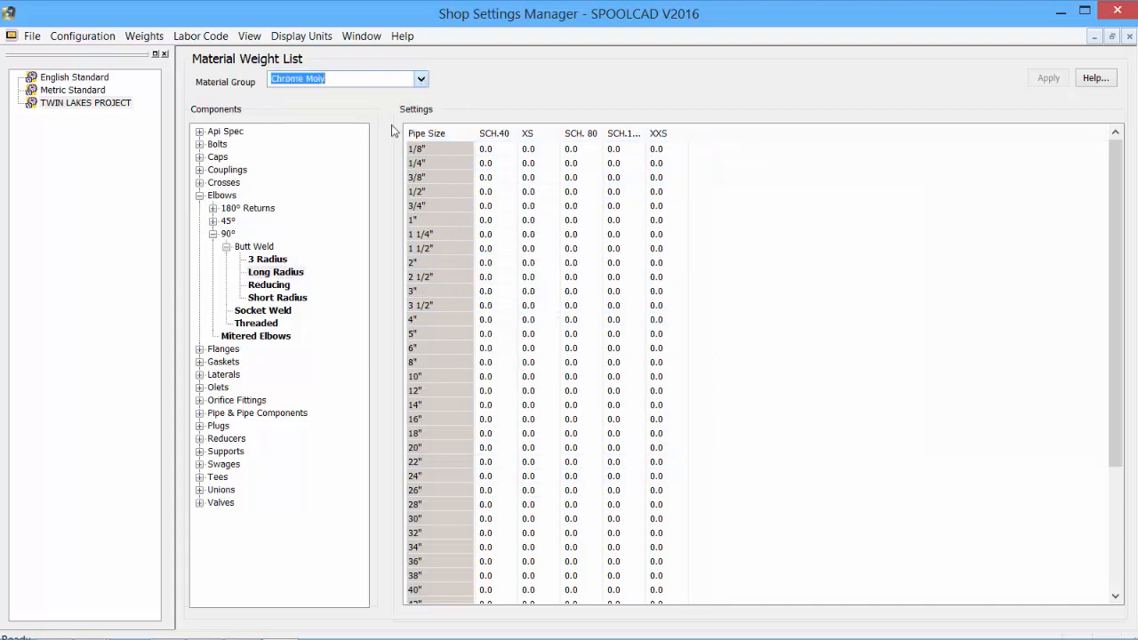
{"action": "left_click", "coordinate": [420, 79]}
{"action": "left_click", "coordinate": [396, 127]}
{"action": "left_click", "coordinate": [420, 78]}
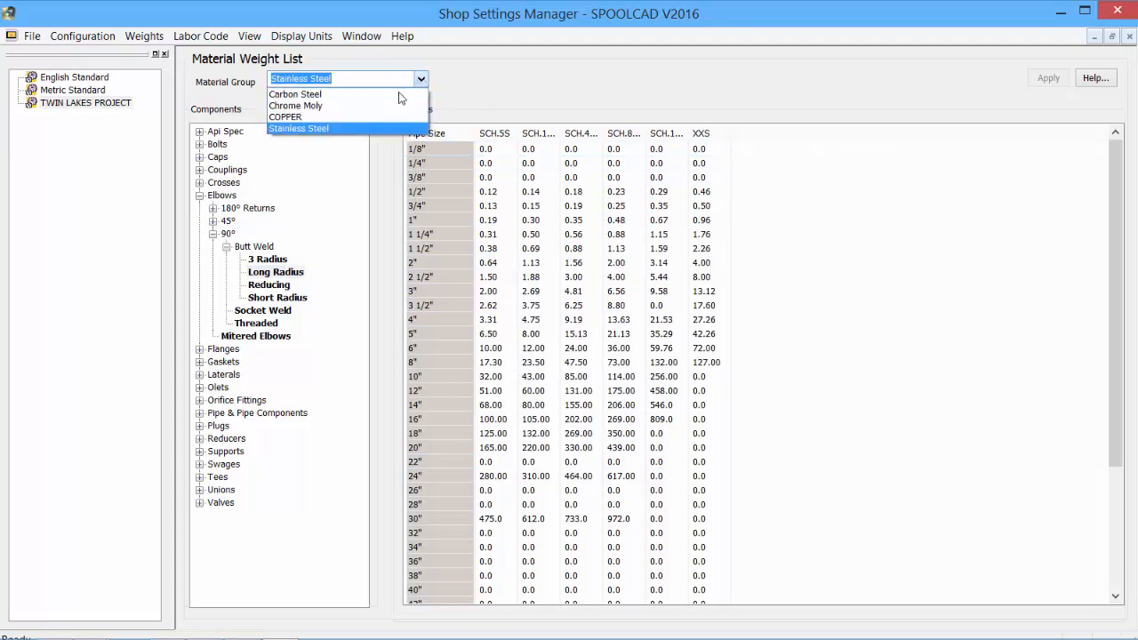
{"action": "left_click", "coordinate": [399, 94]}
In the weld gap table of TWIN LAKES PROJECT, add a 0.125 inch butt weld gap for sizes 4" through 24"
{"action": "left_click", "coordinate": [98, 102]}
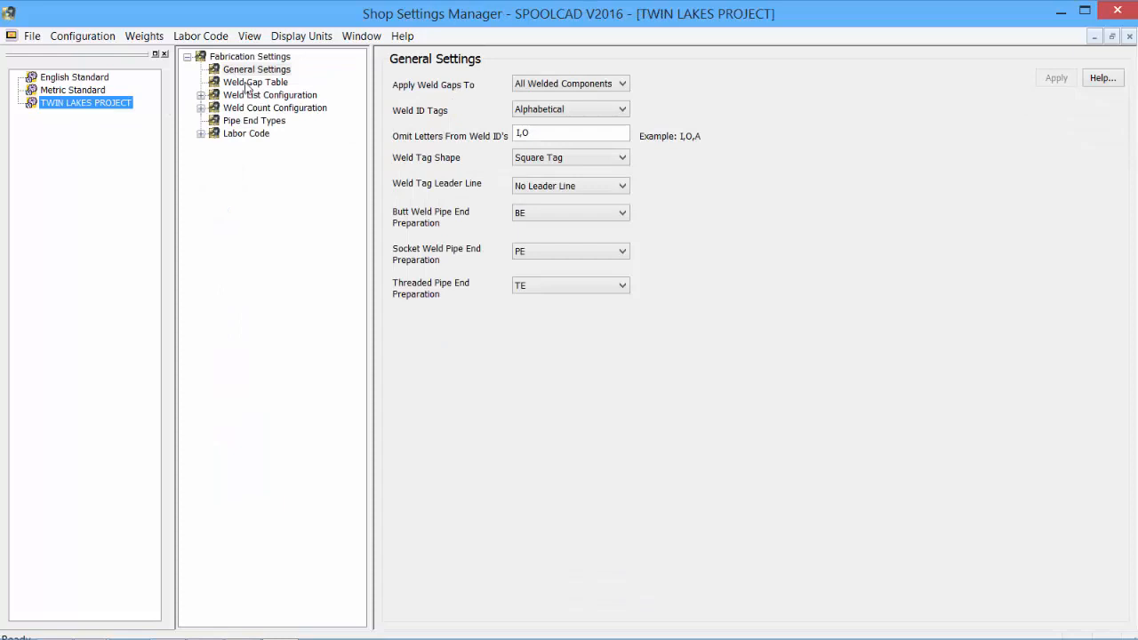
{"action": "left_click", "coordinate": [249, 82]}
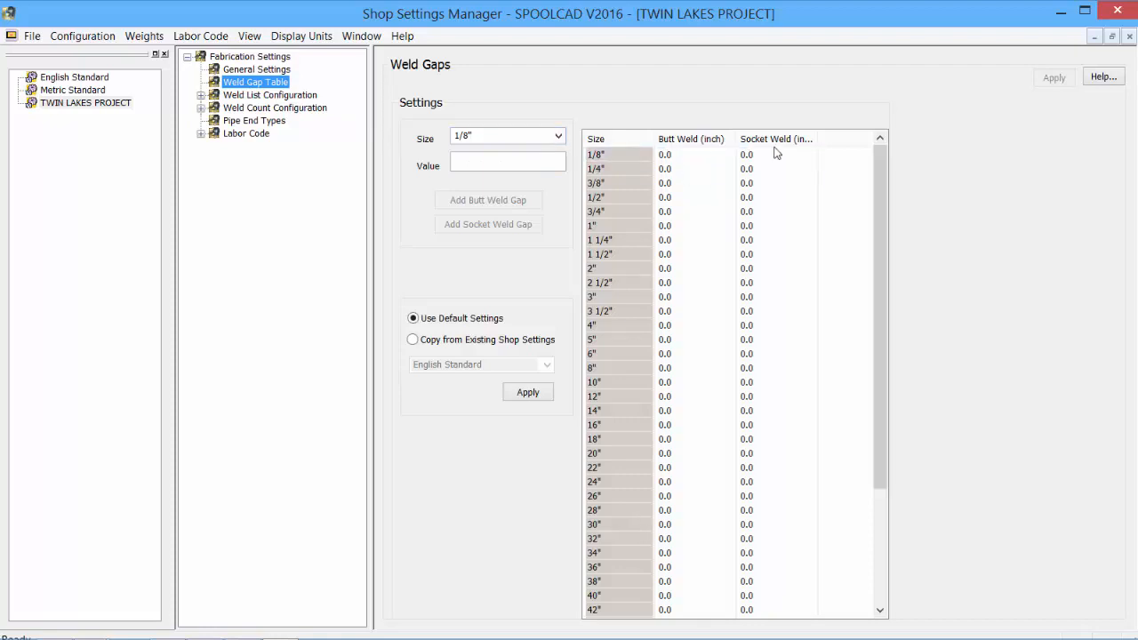
{"action": "left_click", "coordinate": [671, 268]}
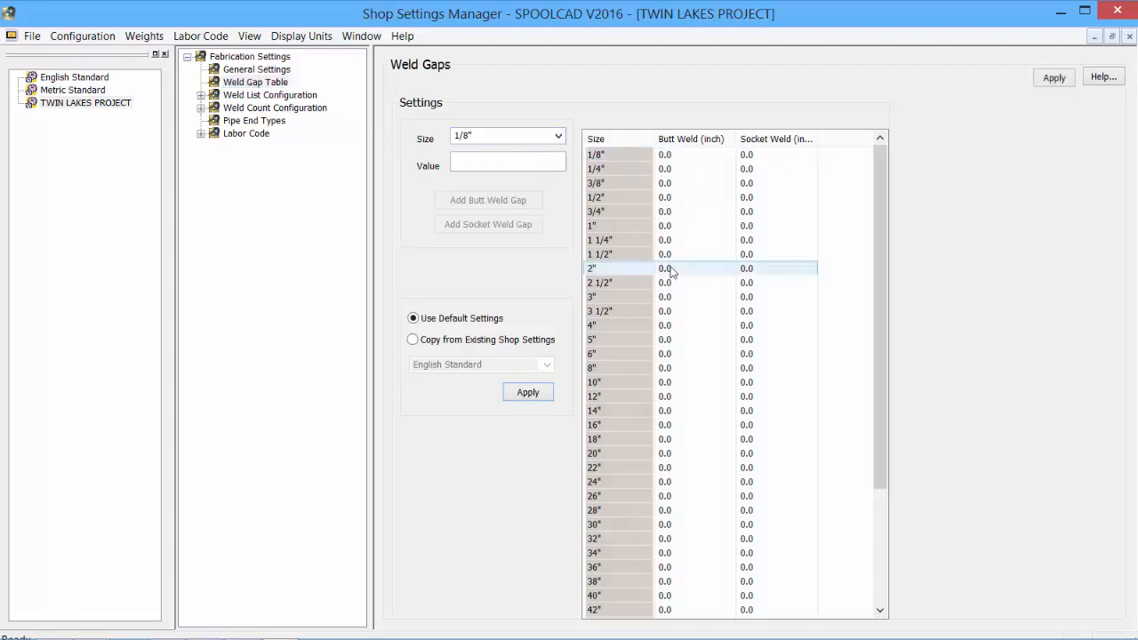
{"action": "left_click", "coordinate": [557, 135]}
{"action": "left_click", "coordinate": [497, 287]}
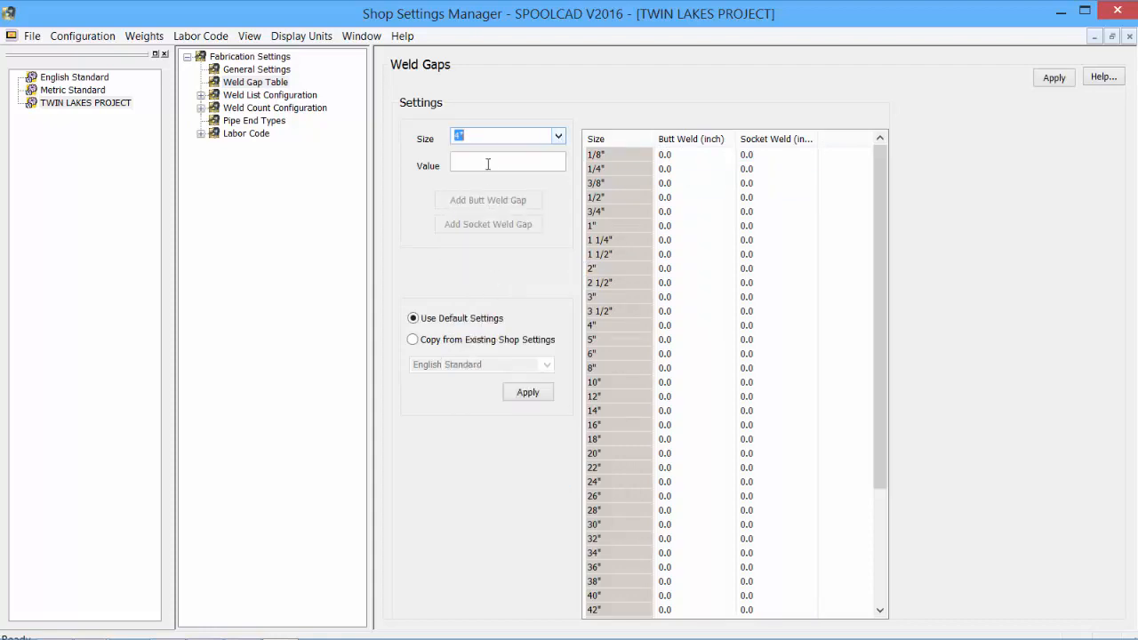
{"action": "left_click", "coordinate": [488, 164]}
{"action": "type", "text": "0.125"}
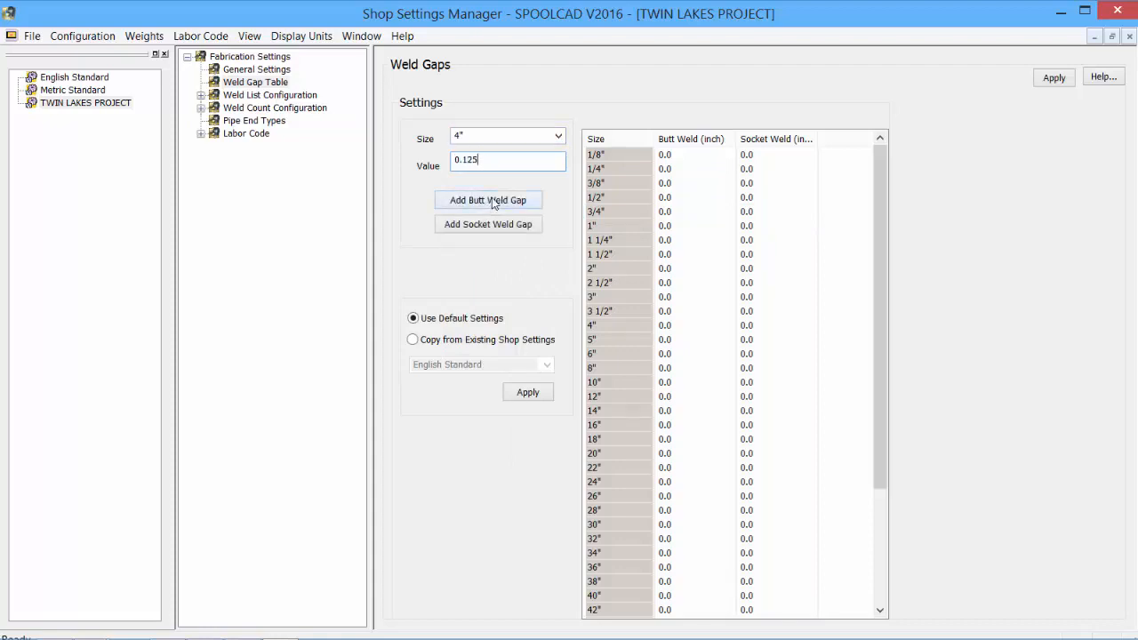
{"action": "left_click", "coordinate": [494, 201]}
{"action": "left_click", "coordinate": [477, 204]}
{"action": "left_click", "coordinate": [478, 204]}
{"action": "left_click", "coordinate": [477, 205]}
{"action": "left_click", "coordinate": [477, 205]}
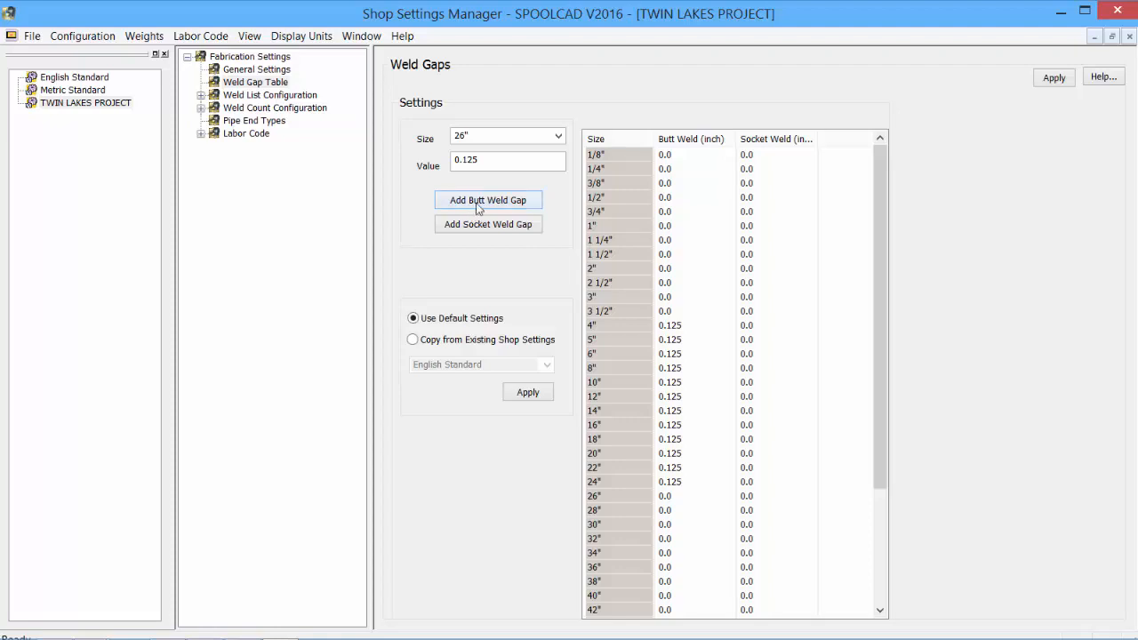
Add a 0.0625 inch socket weld gap for sizes 1/8" through 1 1/2" and apply the weld gap changes
{"action": "left_click", "coordinate": [492, 134]}
{"action": "left_click", "coordinate": [558, 135]}
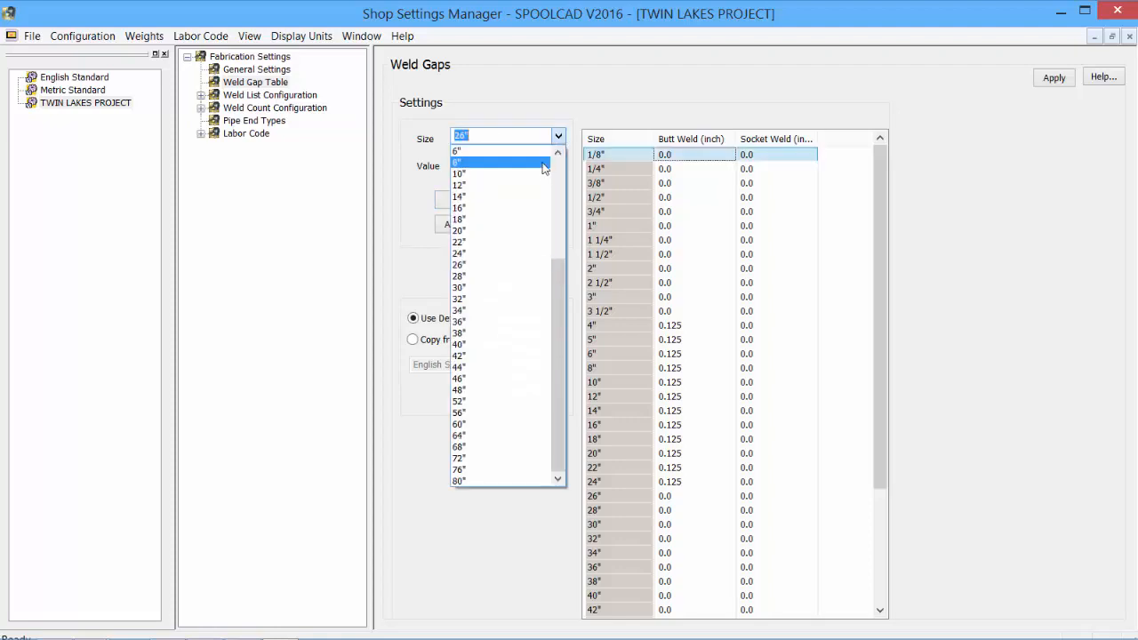
{"action": "left_click", "coordinate": [499, 159]}
{"action": "key", "text": "Tab"}
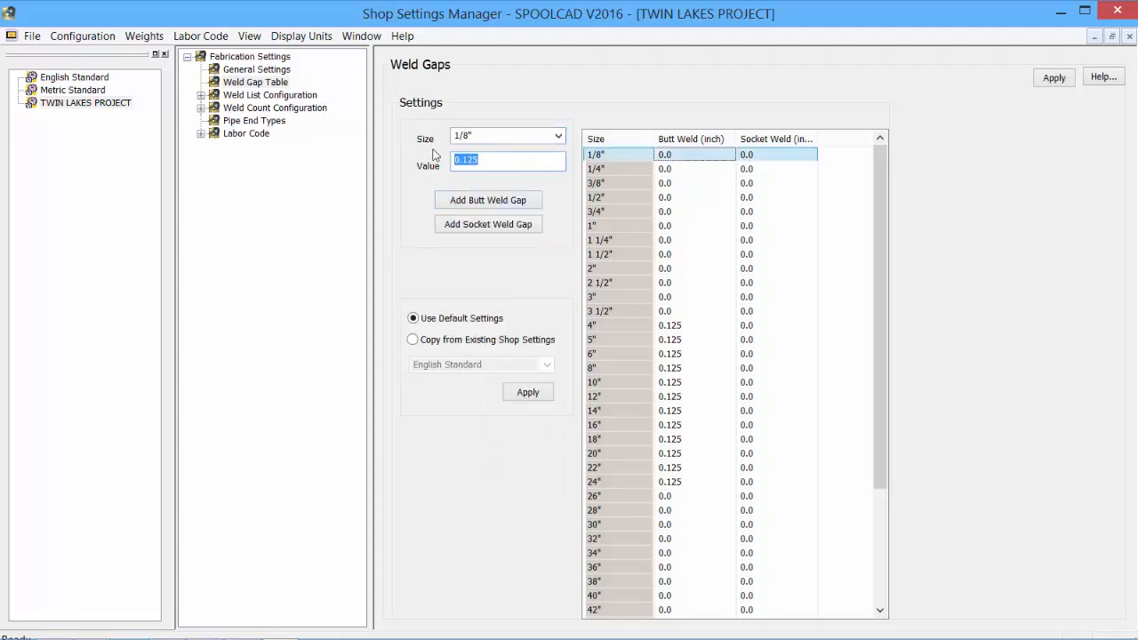
{"action": "type", "text": "0.0625"}
{"action": "left_click", "coordinate": [509, 232]}
{"action": "left_click", "coordinate": [509, 230]}
{"action": "left_click", "coordinate": [509, 229]}
{"action": "left_click", "coordinate": [509, 230]}
{"action": "left_click", "coordinate": [510, 229]}
{"action": "left_click", "coordinate": [509, 229]}
{"action": "left_click", "coordinate": [509, 230]}
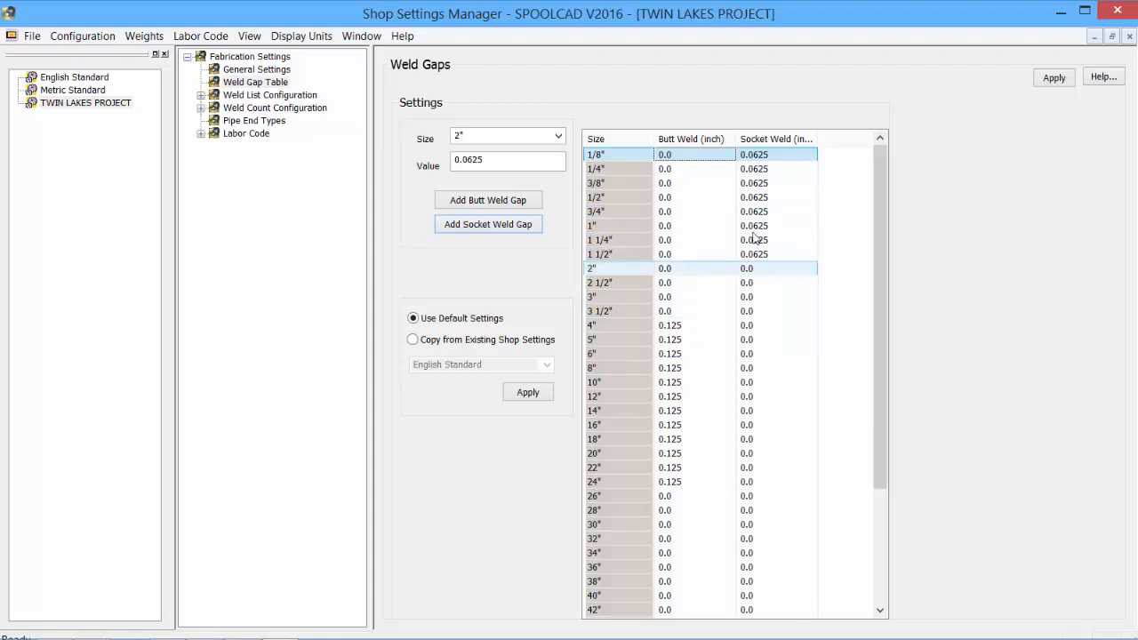
{"action": "left_click", "coordinate": [1050, 79]}
Examine the project's pipe end types with their abbreviations and default labor codes
{"action": "left_click", "coordinate": [267, 122]}
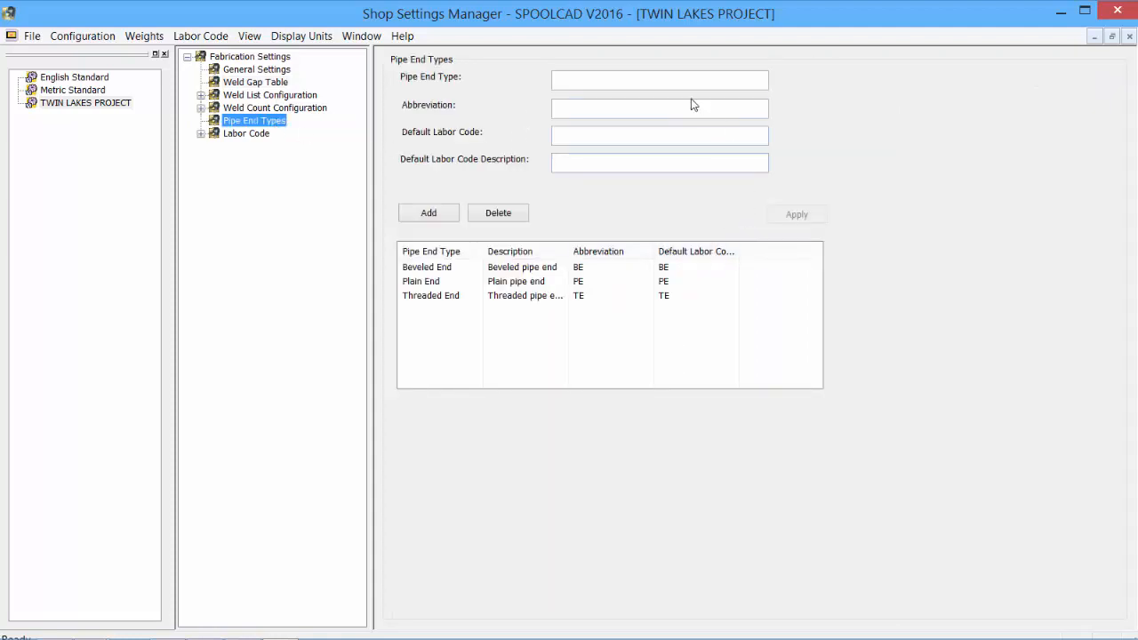
{"action": "left_click", "coordinate": [438, 271]}
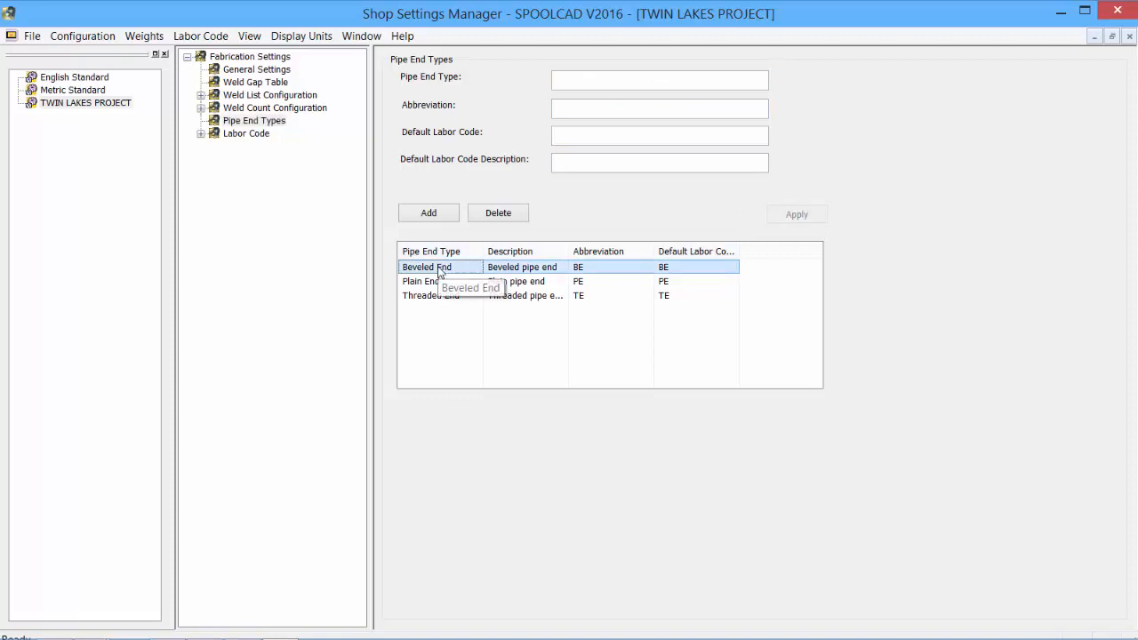
{"action": "left_click", "coordinate": [487, 296]}
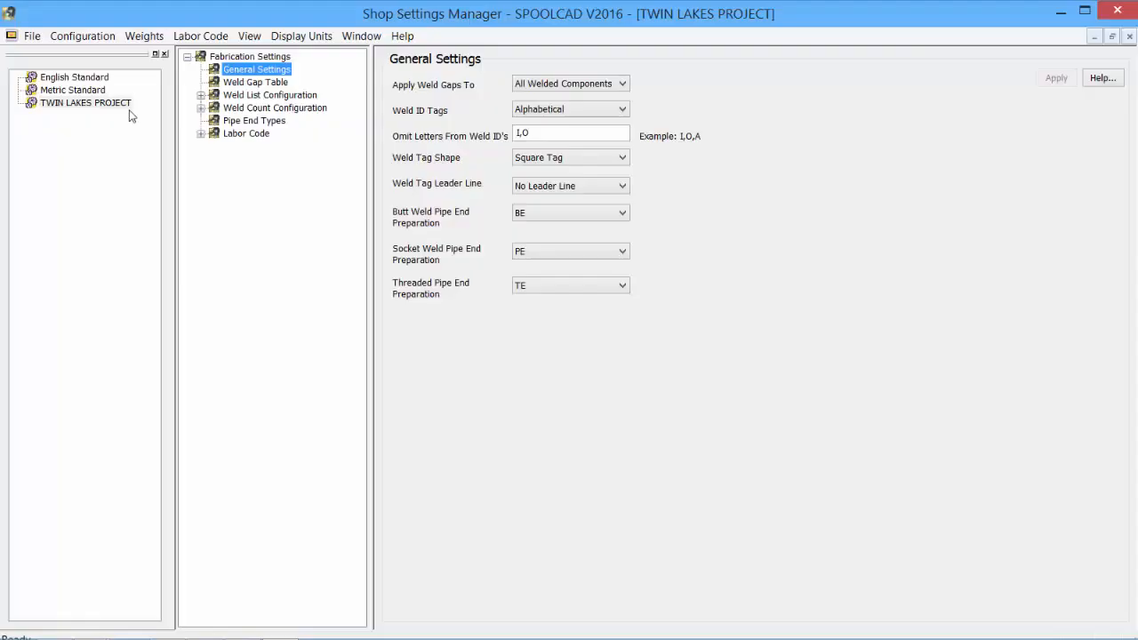
In the weld list configuration of TWIN LAKES PROJECT, set the title font size to 12
{"action": "left_click", "coordinate": [124, 104]}
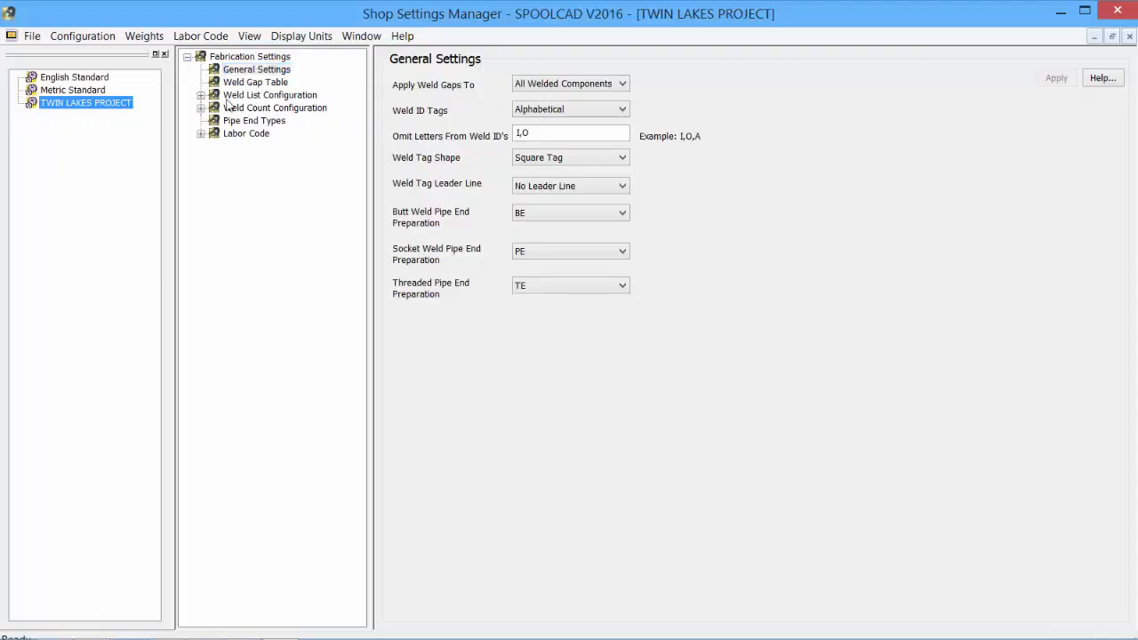
{"action": "left_click", "coordinate": [256, 96]}
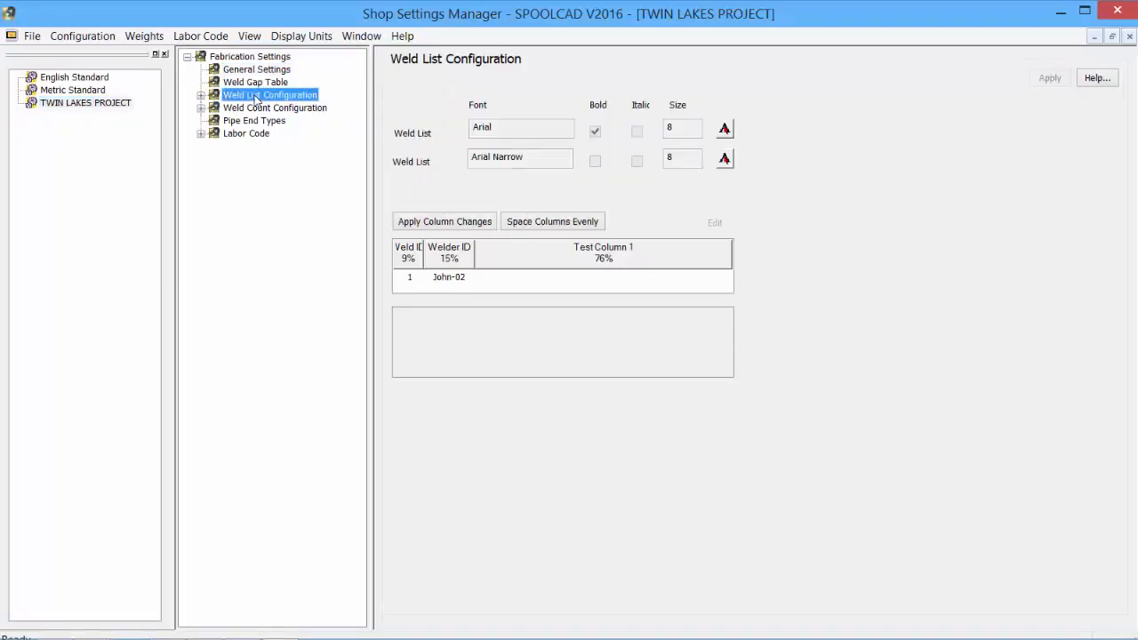
{"action": "double_click", "coordinate": [256, 96]}
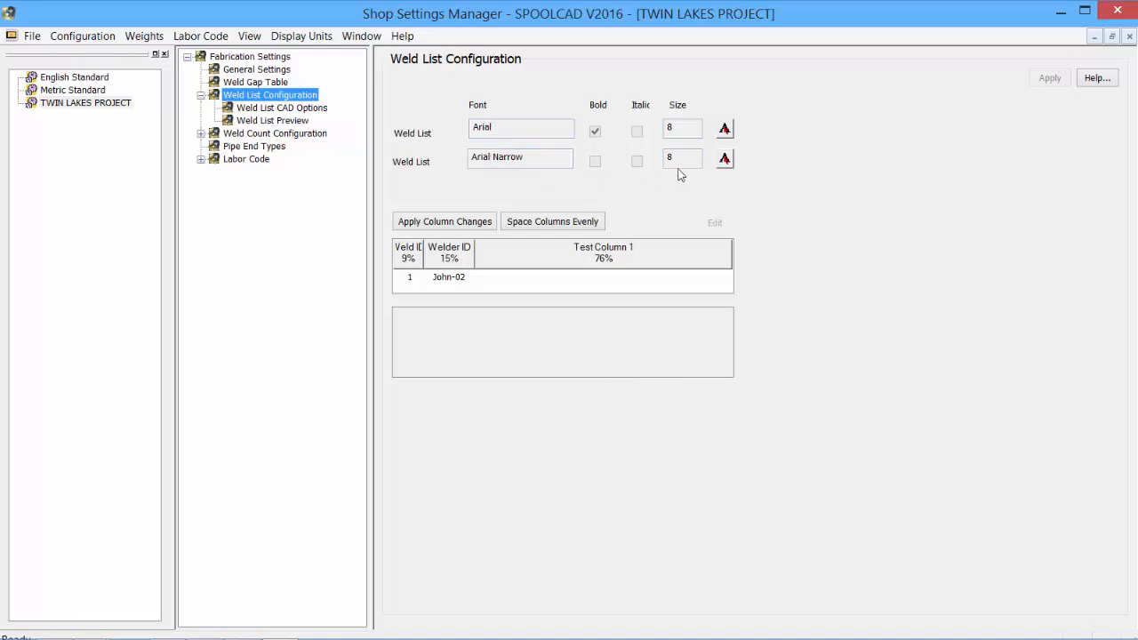
{"action": "left_click", "coordinate": [725, 130]}
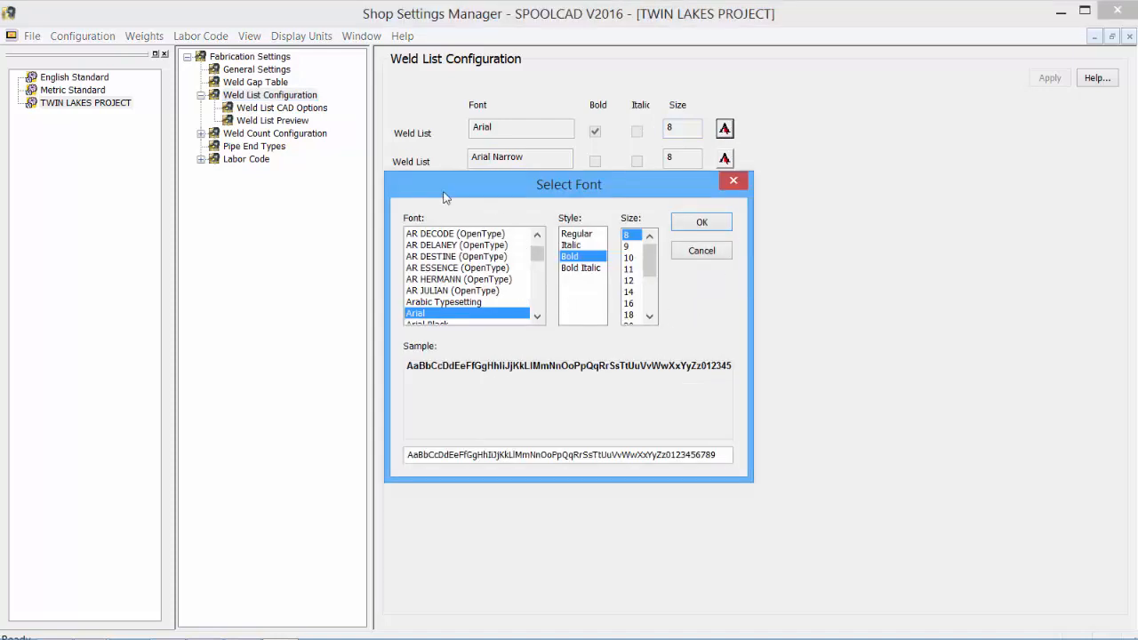
{"action": "left_click", "coordinate": [630, 280]}
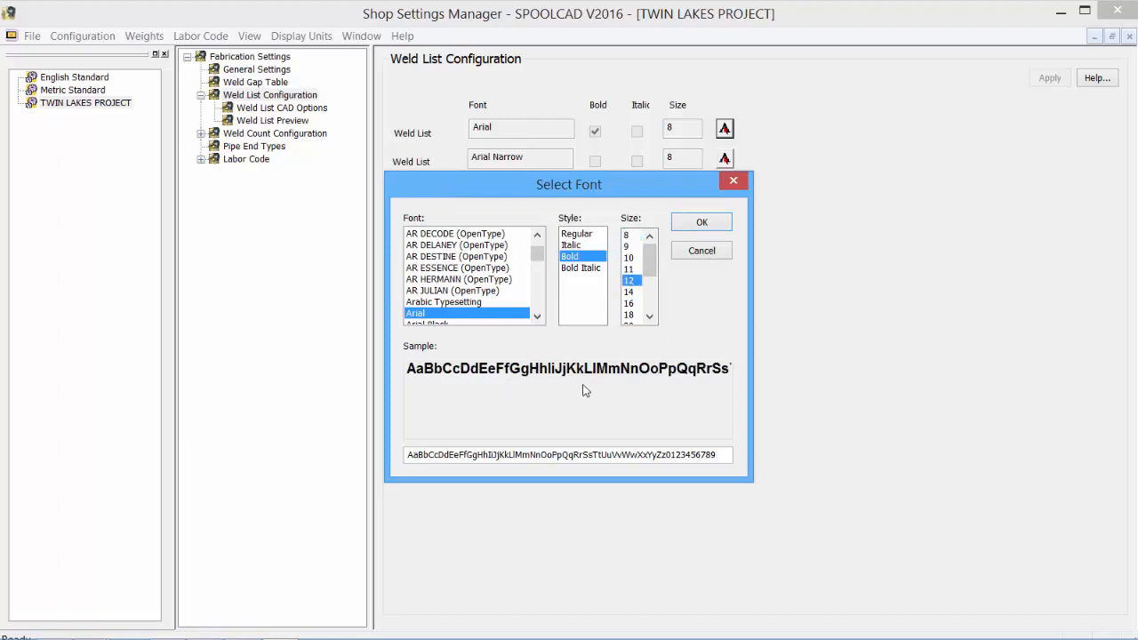
{"action": "left_click", "coordinate": [701, 224]}
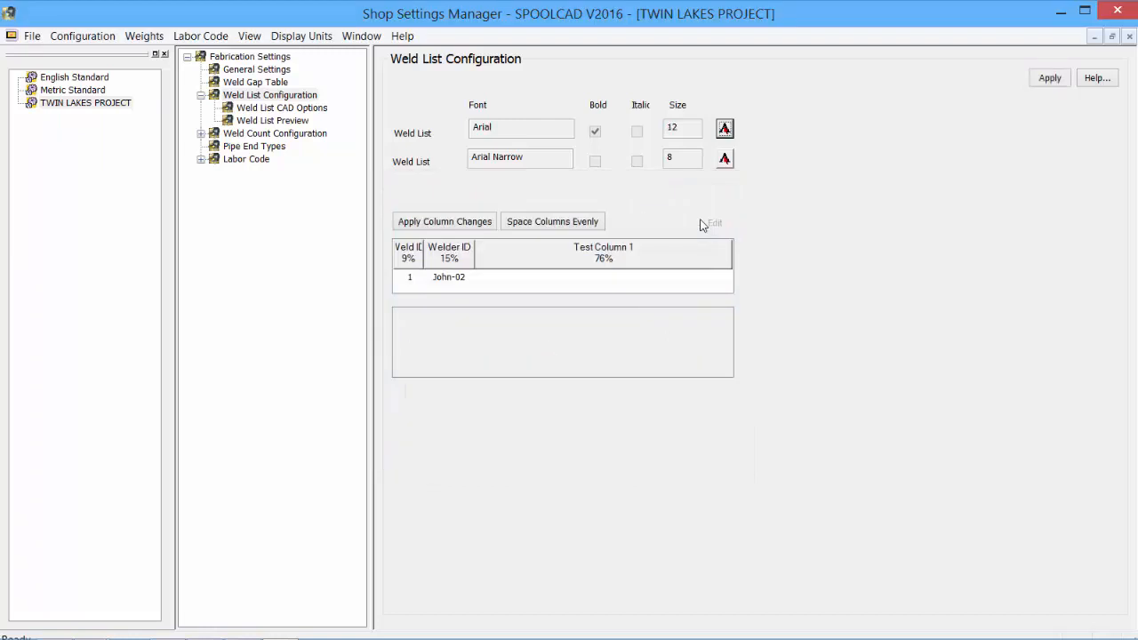
Widen the weld list's Weld ID column to 10% and Welder ID column to 16%, and show the fields under Test Column 1
{"action": "left_click", "coordinate": [408, 252]}
{"action": "left_click", "coordinate": [453, 253]}
{"action": "left_click", "coordinate": [548, 255]}
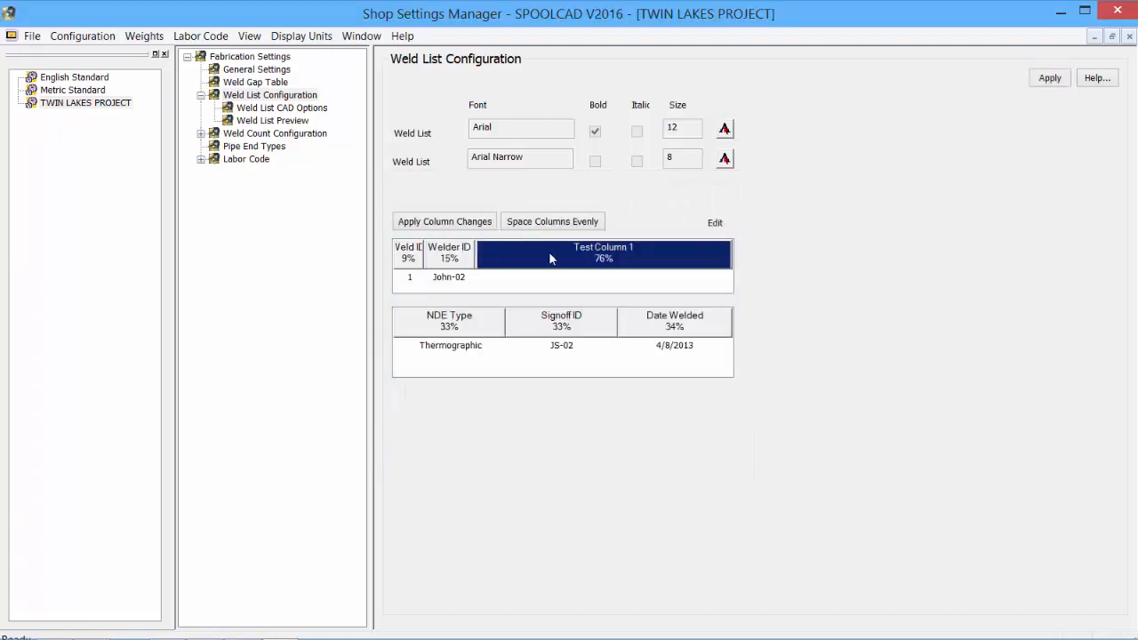
{"action": "left_click_drag", "start_coordinate": [423, 254], "coordinate": [495, 253]}
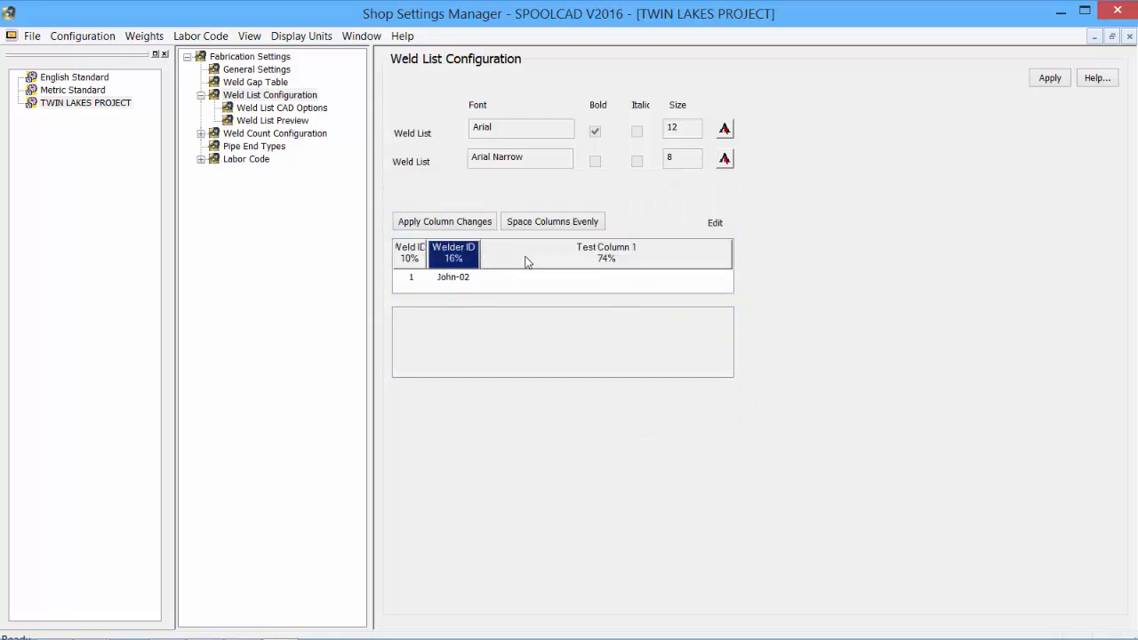
{"action": "left_click", "coordinate": [587, 261]}
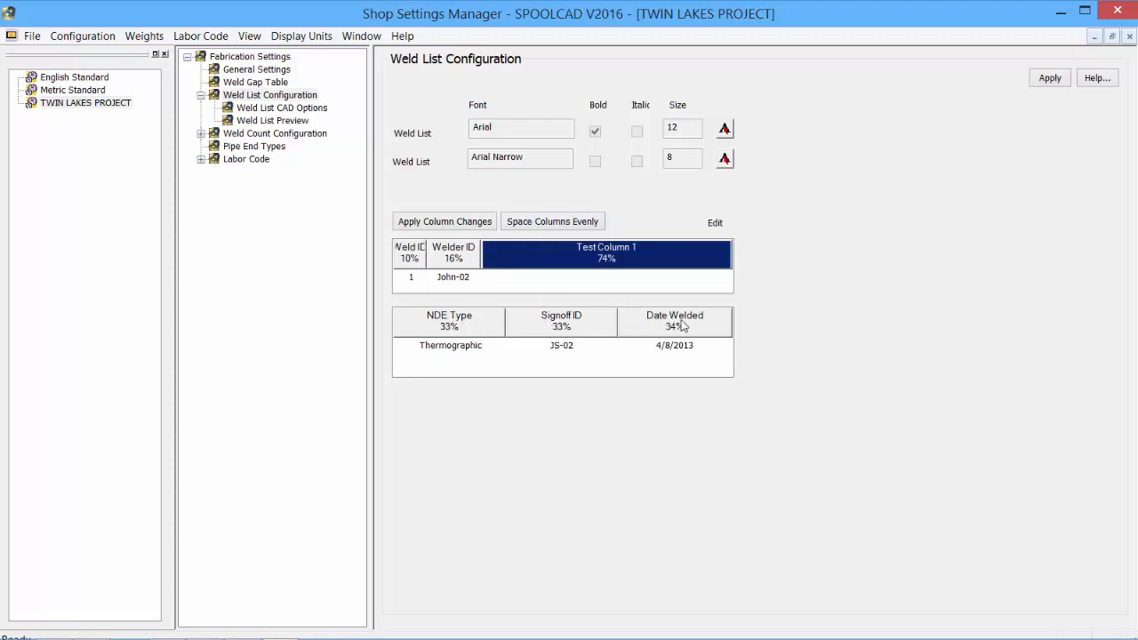
Insert an XRay Number column after the Welder ID column in the weld list
{"action": "left_click", "coordinate": [453, 255]}
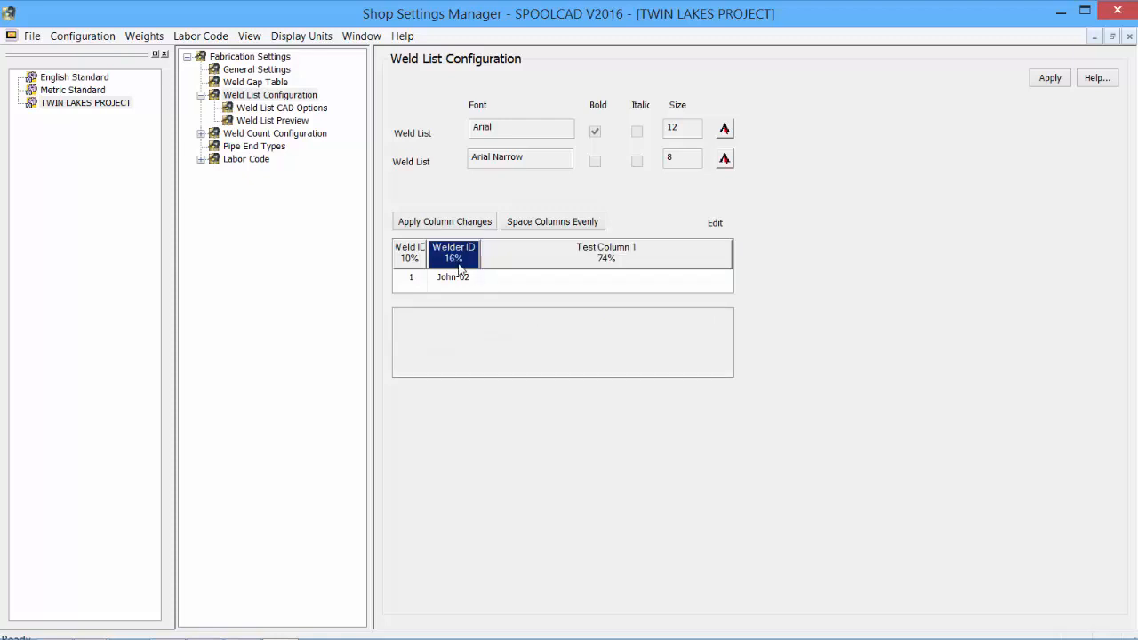
{"action": "right_click", "coordinate": [456, 262]}
{"action": "mouse_move", "coordinate": [510, 308]}
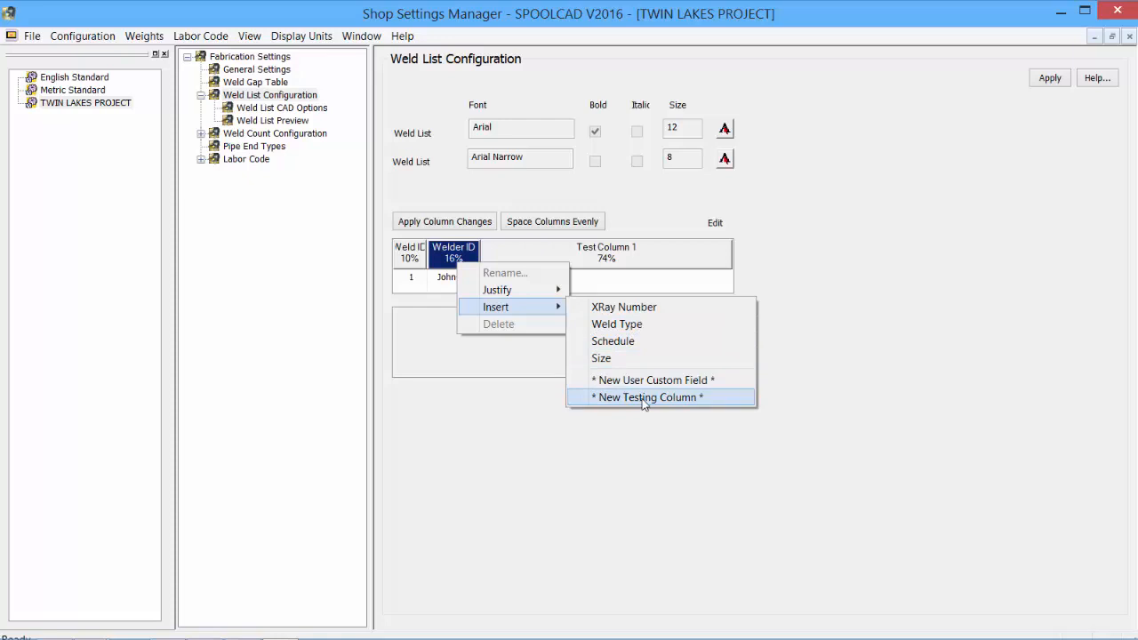
{"action": "left_click", "coordinate": [641, 307]}
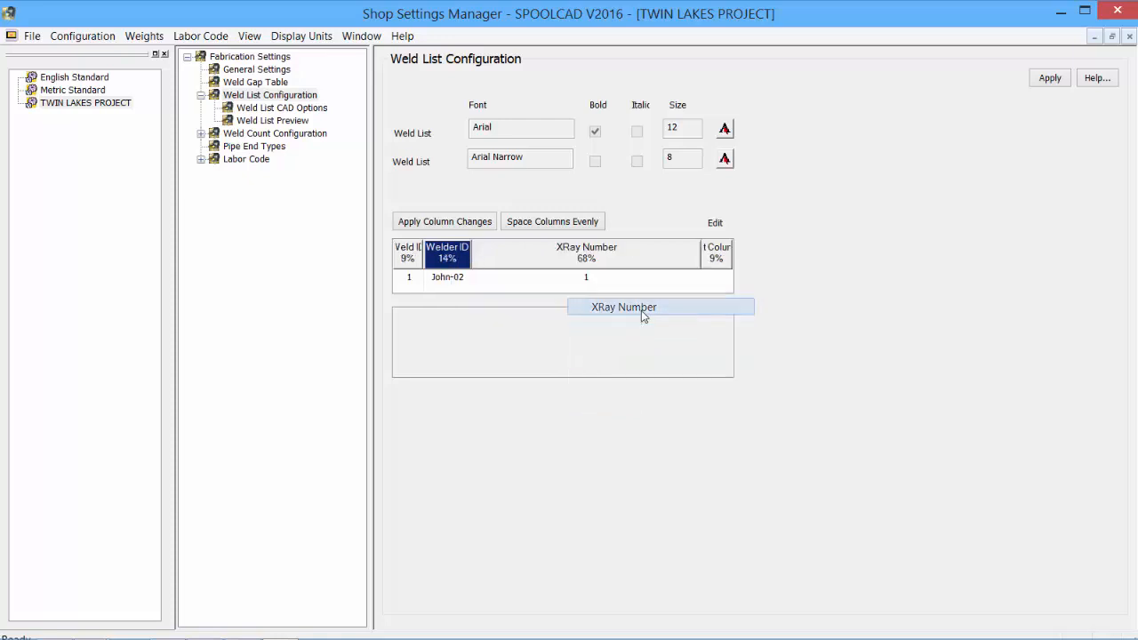
Narrow the weld list's XRay Number column to 11% and apply the column changes to the weld list configuration
{"action": "left_click_drag", "start_coordinate": [703, 257], "coordinate": [509, 251]}
{"action": "left_click", "coordinate": [591, 250]}
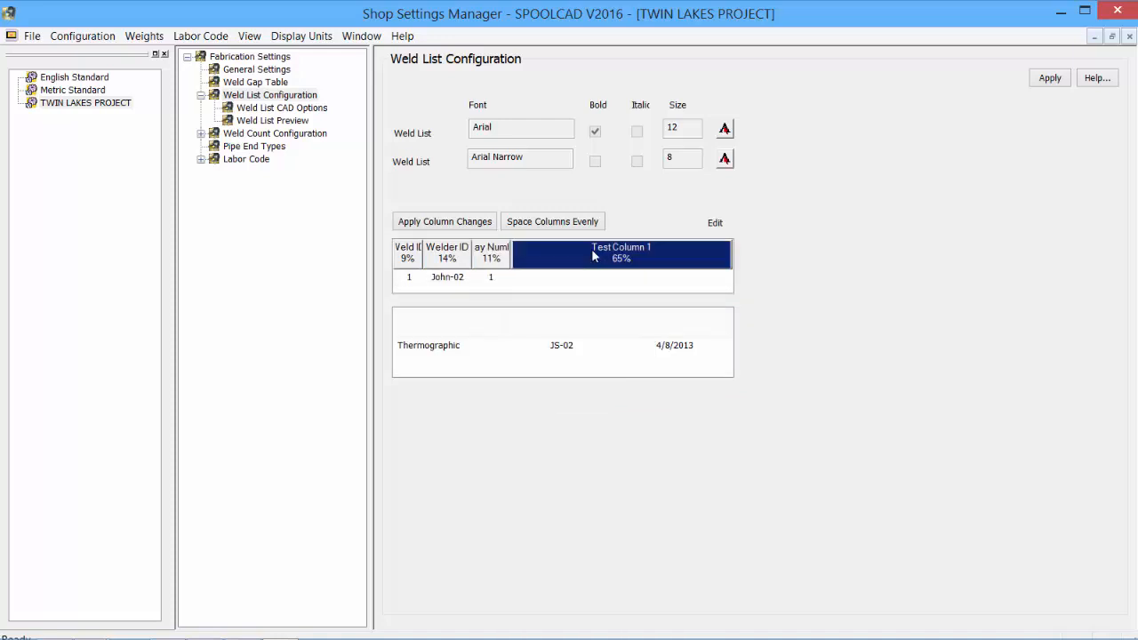
{"action": "left_click", "coordinate": [456, 222]}
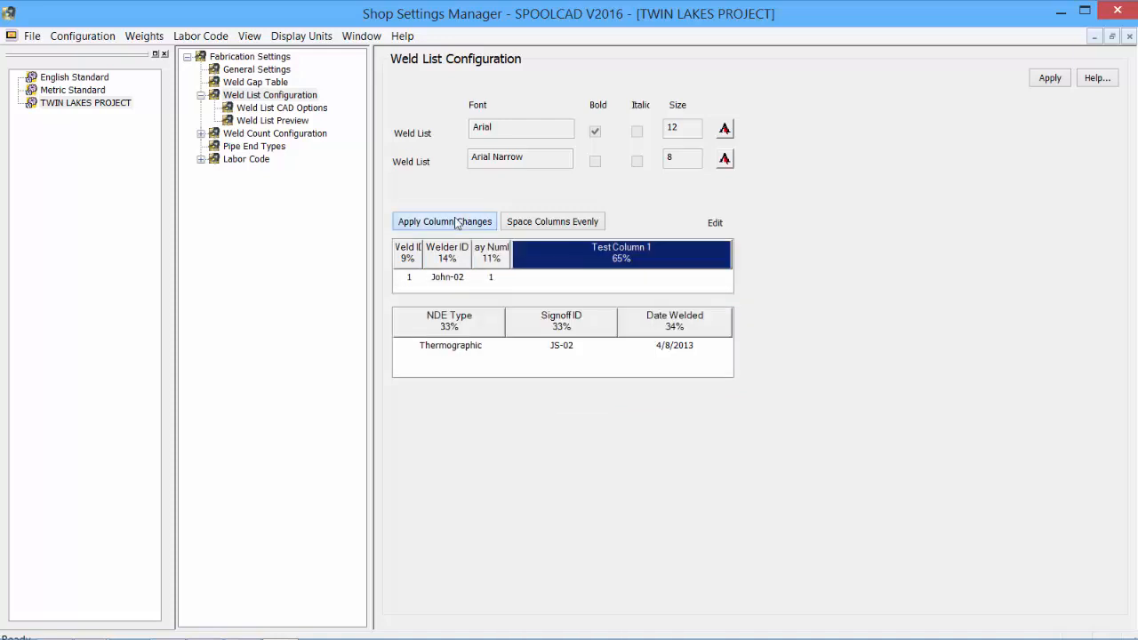
{"action": "left_click", "coordinate": [1050, 79]}
Set the column spacing in the weld list CAD options to 1 inch, apply it, and preview the weld list
{"action": "left_click", "coordinate": [281, 108]}
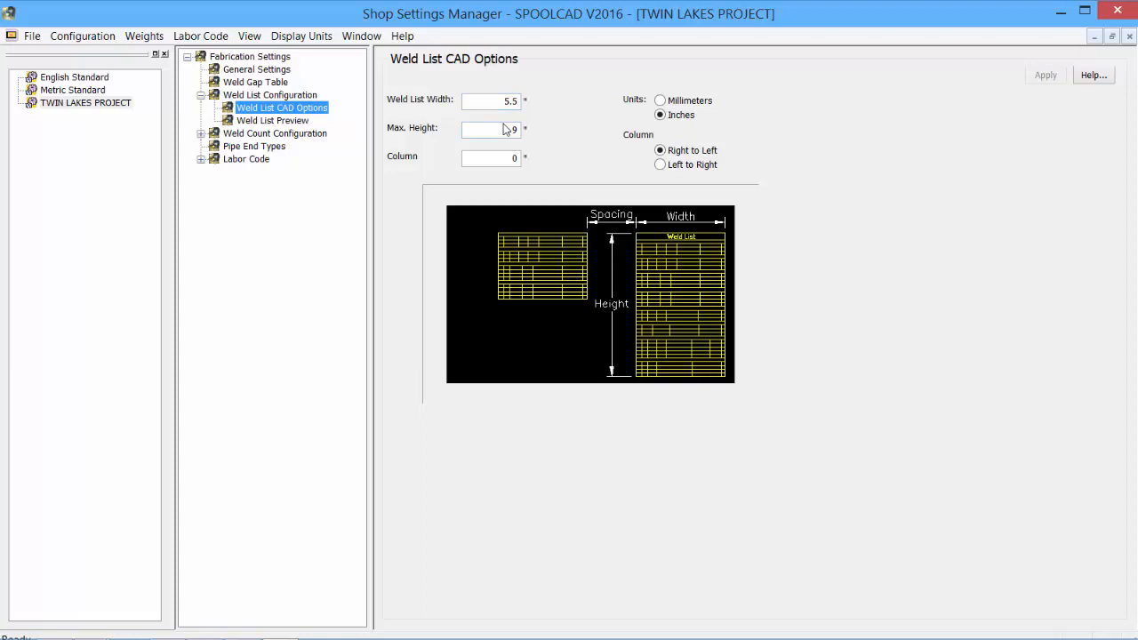
{"action": "left_click_drag", "start_coordinate": [503, 157], "coordinate": [534, 158]}
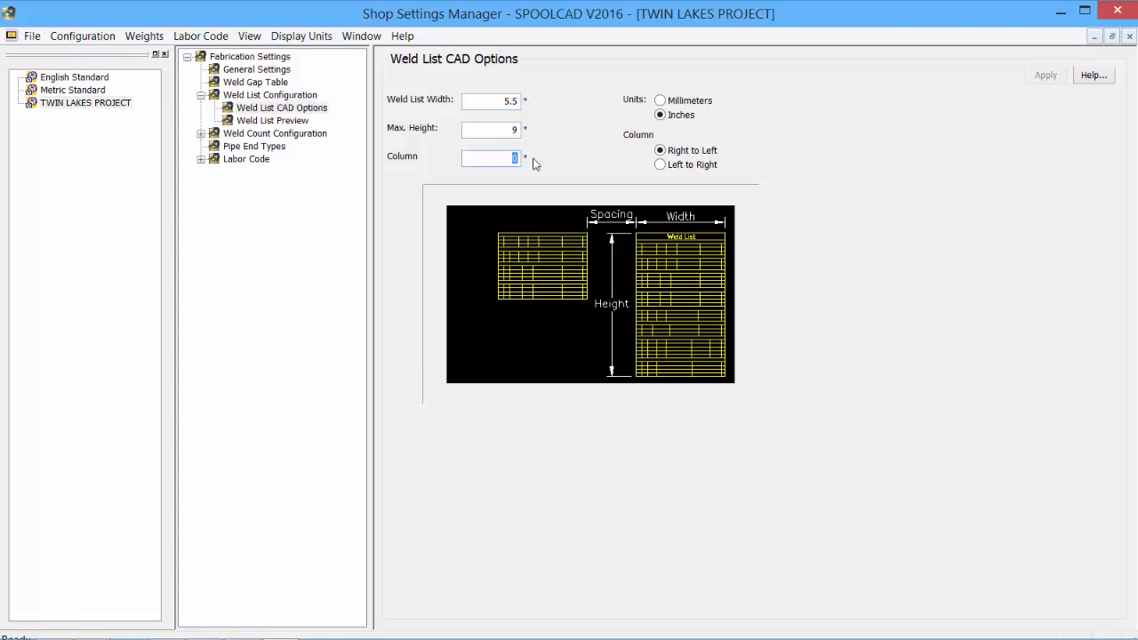
{"action": "type", "text": "1"}
{"action": "left_click", "coordinate": [1040, 76]}
{"action": "left_click", "coordinate": [258, 121]}
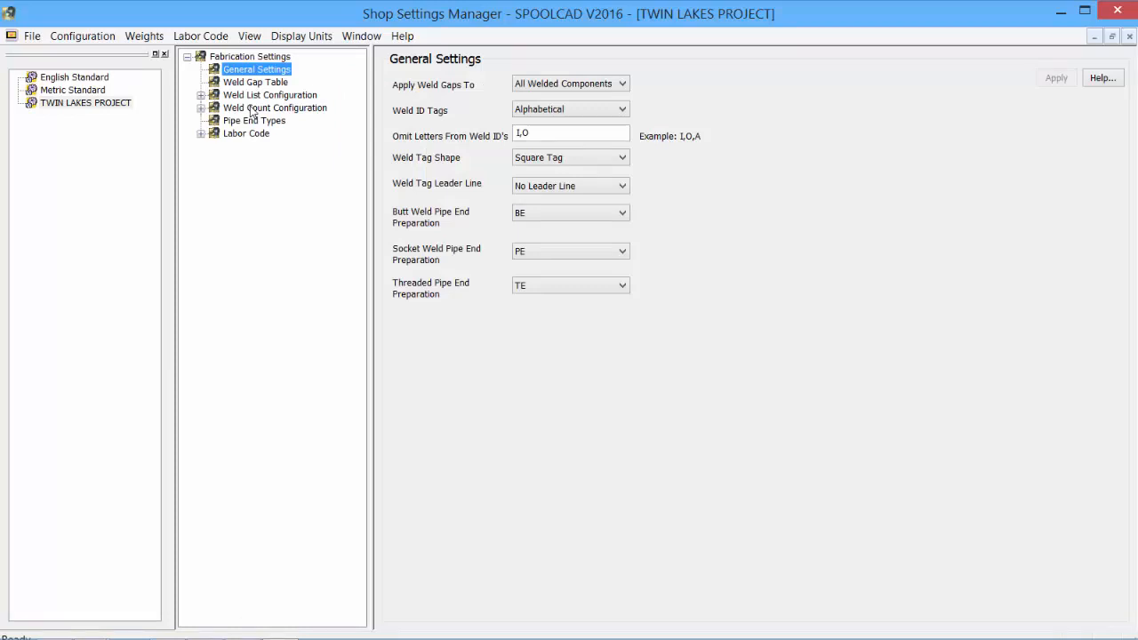
In the weld count configuration of TWIN LAKES PROJECT, set the weld count title font size to 12
{"action": "left_click", "coordinate": [133, 105]}
{"action": "left_click", "coordinate": [277, 108]}
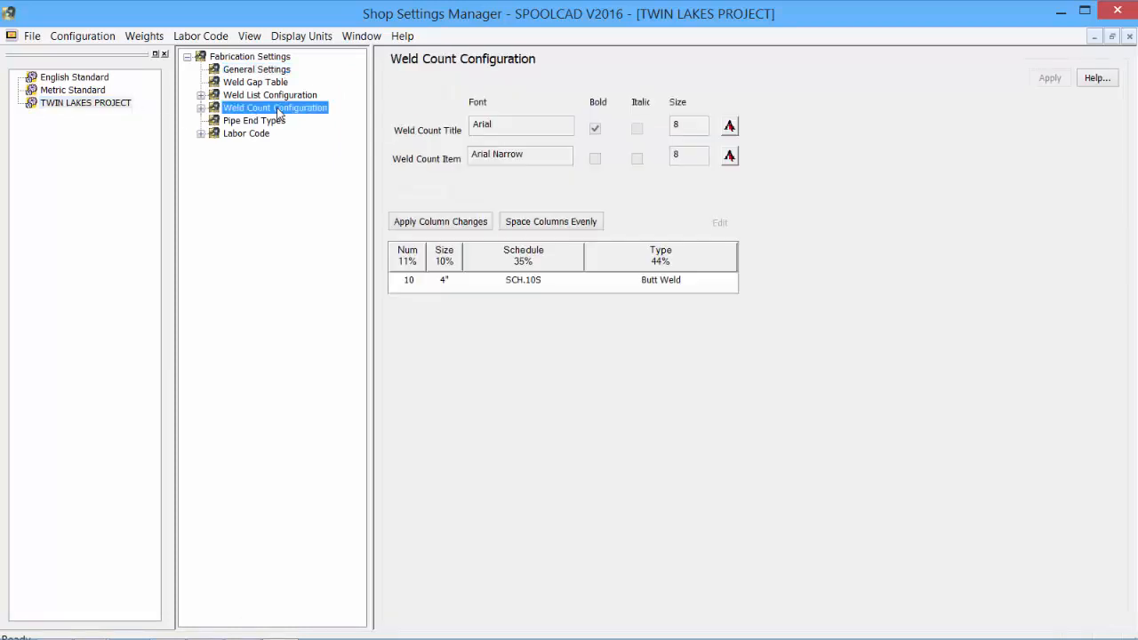
{"action": "double_click", "coordinate": [278, 110]}
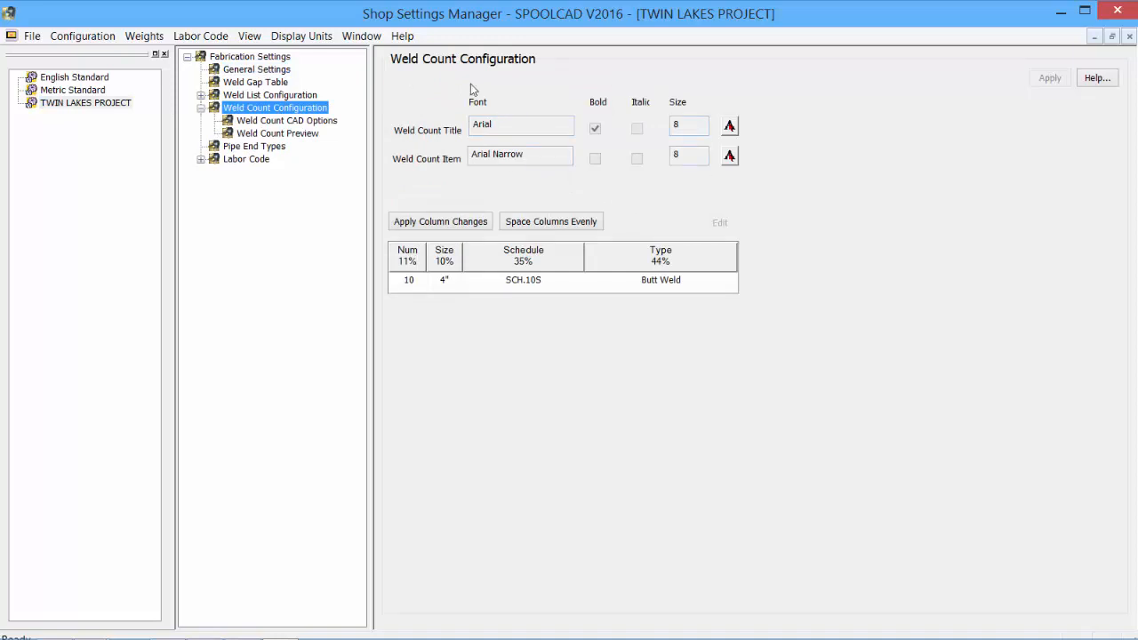
{"action": "left_click", "coordinate": [729, 128]}
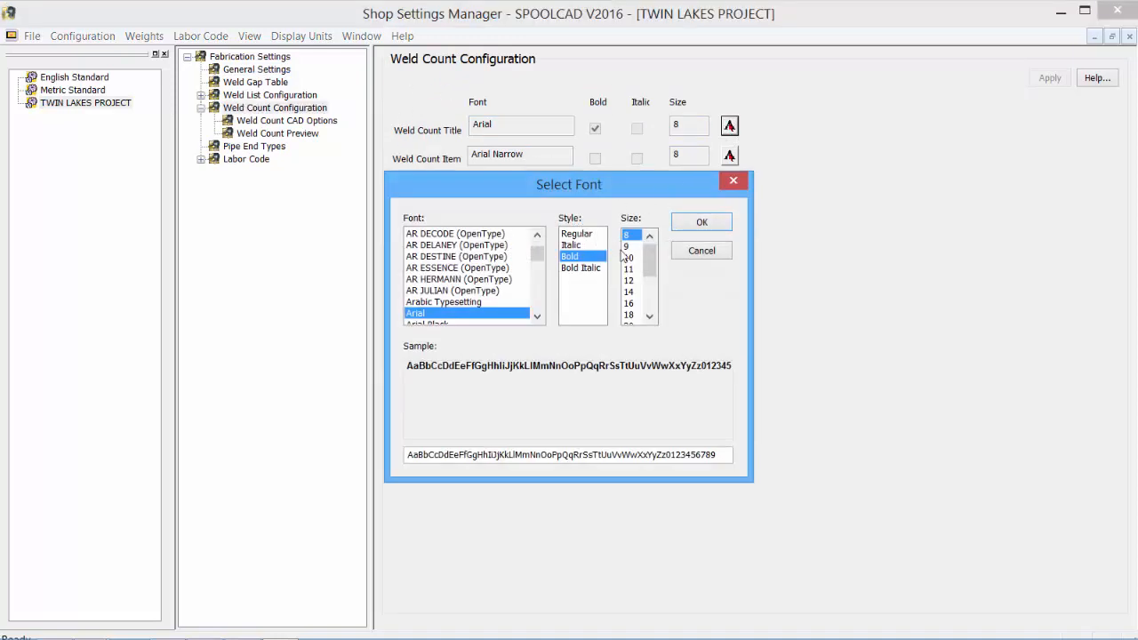
{"action": "left_click", "coordinate": [629, 280]}
{"action": "left_click", "coordinate": [701, 223]}
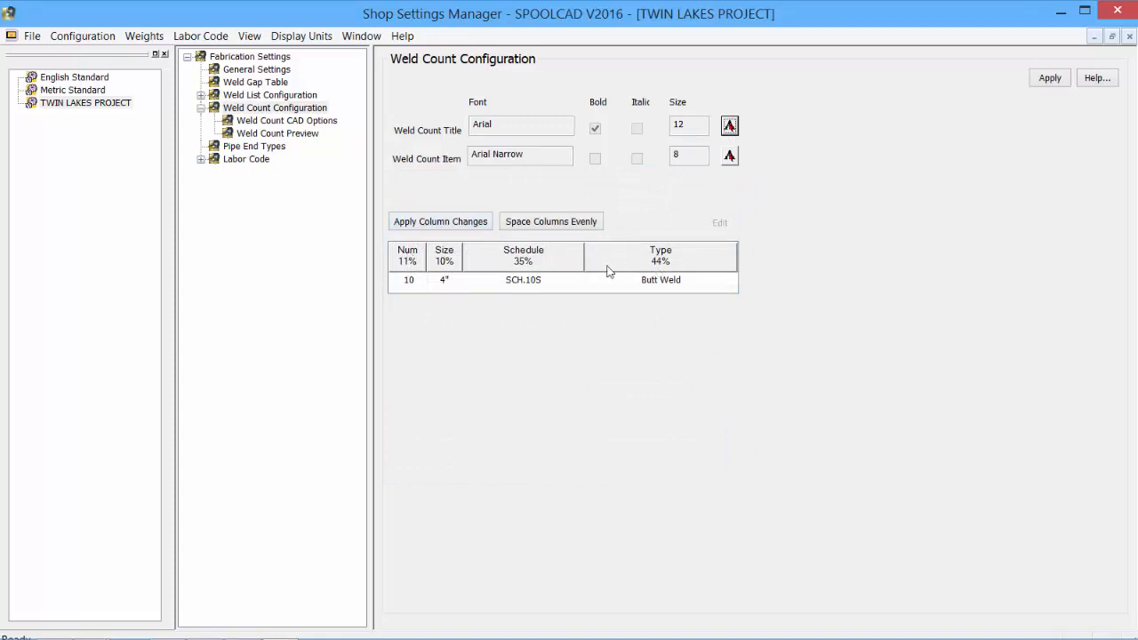
Insert a new user custom field named Sample after the Schedule column in the weld count table
{"action": "left_click", "coordinate": [424, 255]}
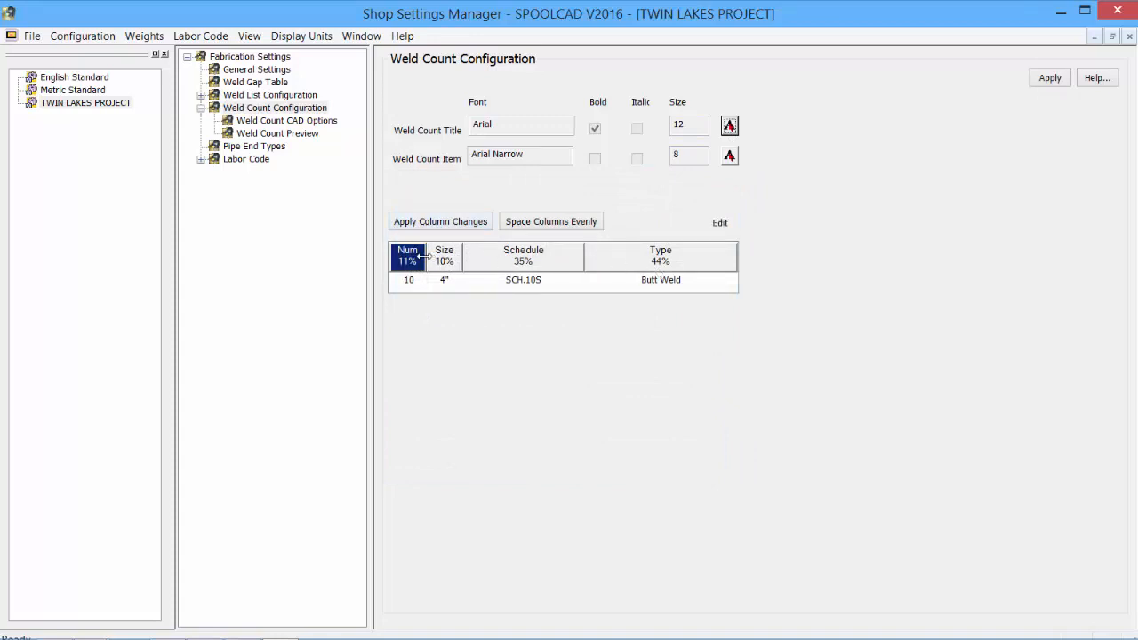
{"action": "right_click", "coordinate": [477, 264]}
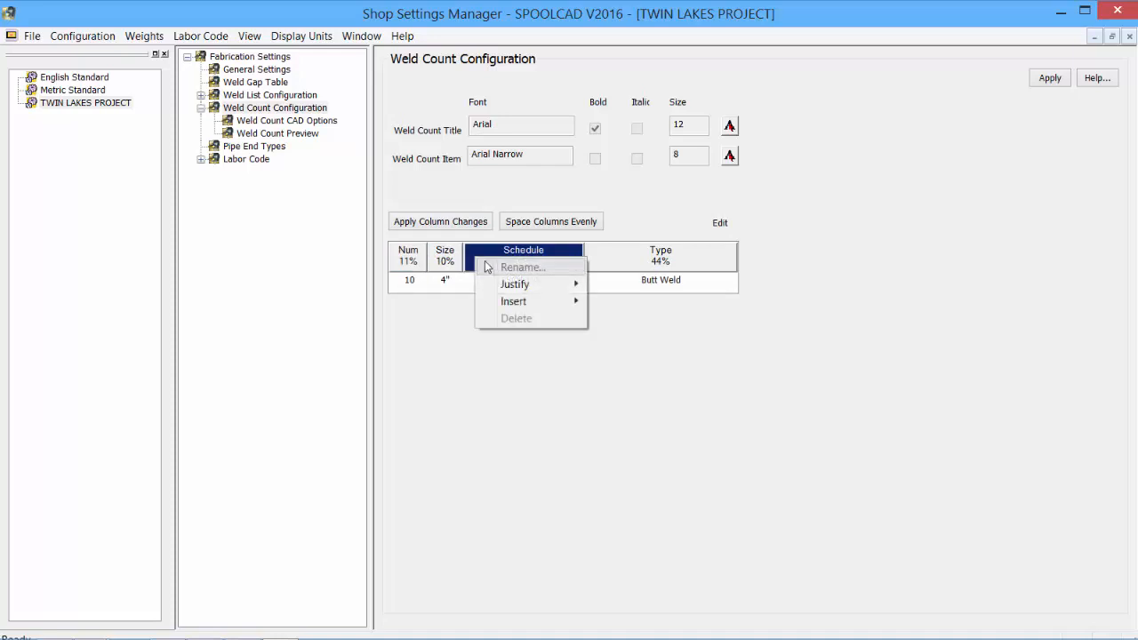
{"action": "mouse_move", "coordinate": [530, 290]}
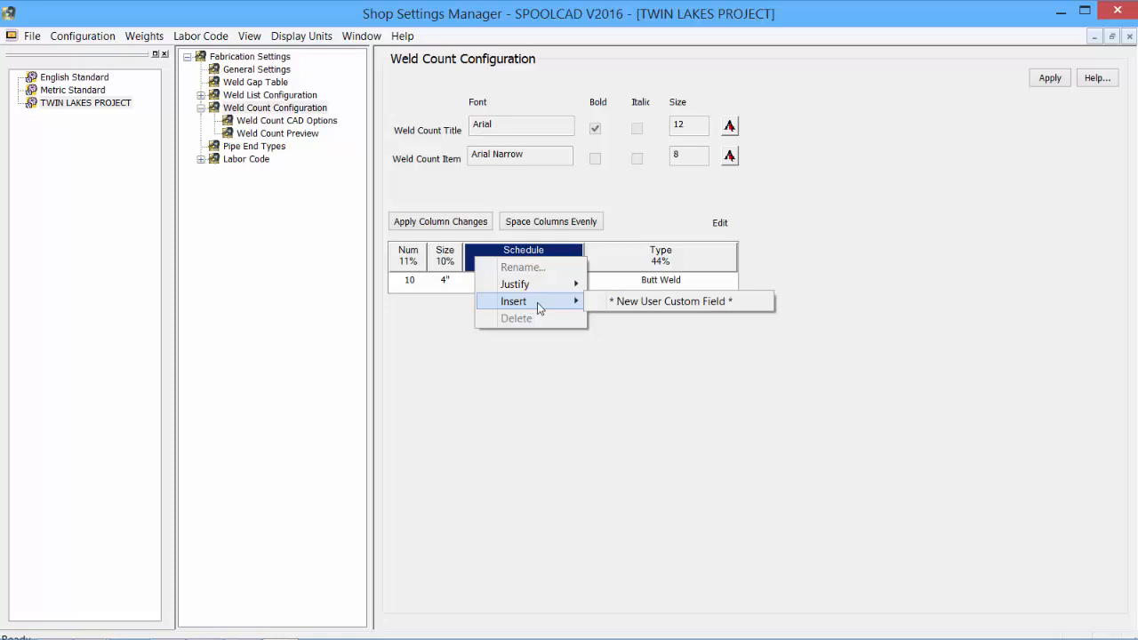
{"action": "left_click", "coordinate": [651, 303]}
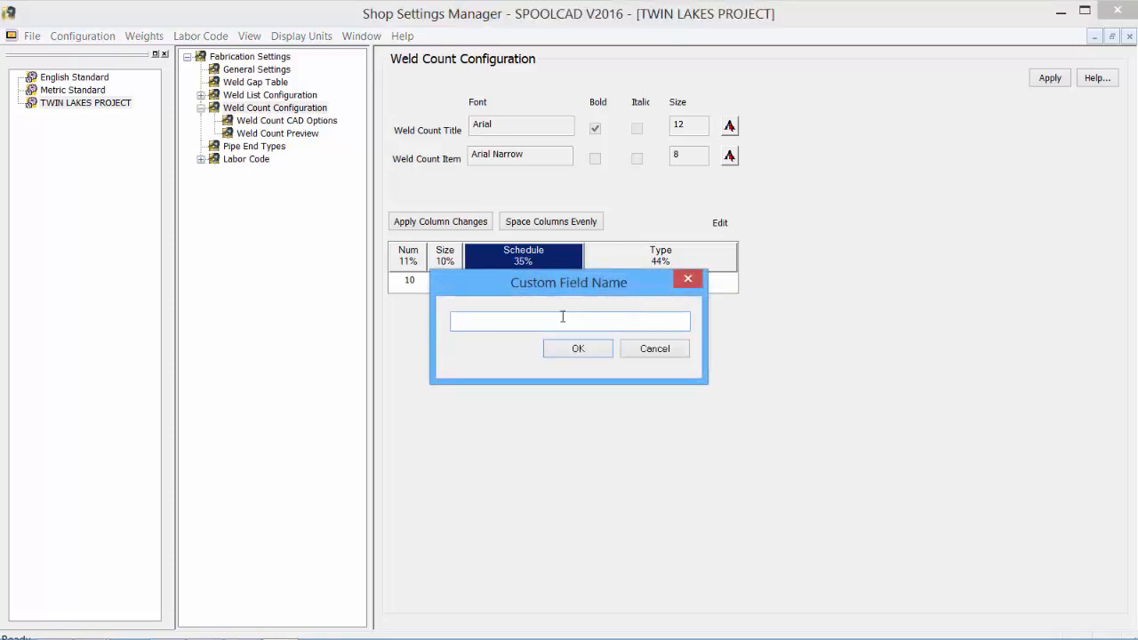
{"action": "type", "text": "Sample"}
{"action": "left_click", "coordinate": [596, 352]}
Narrow the Sample column to 19%, place it before Schedule, and apply the weld count changes
{"action": "left_click", "coordinate": [715, 255]}
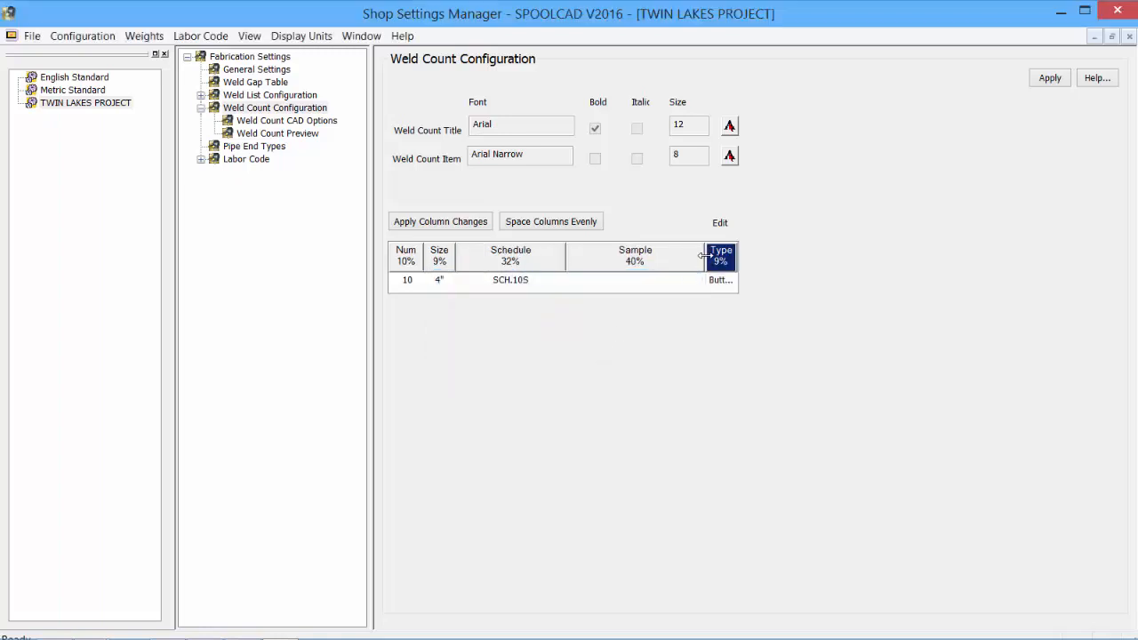
{"action": "left_click_drag", "start_coordinate": [702, 253], "coordinate": [485, 265]}
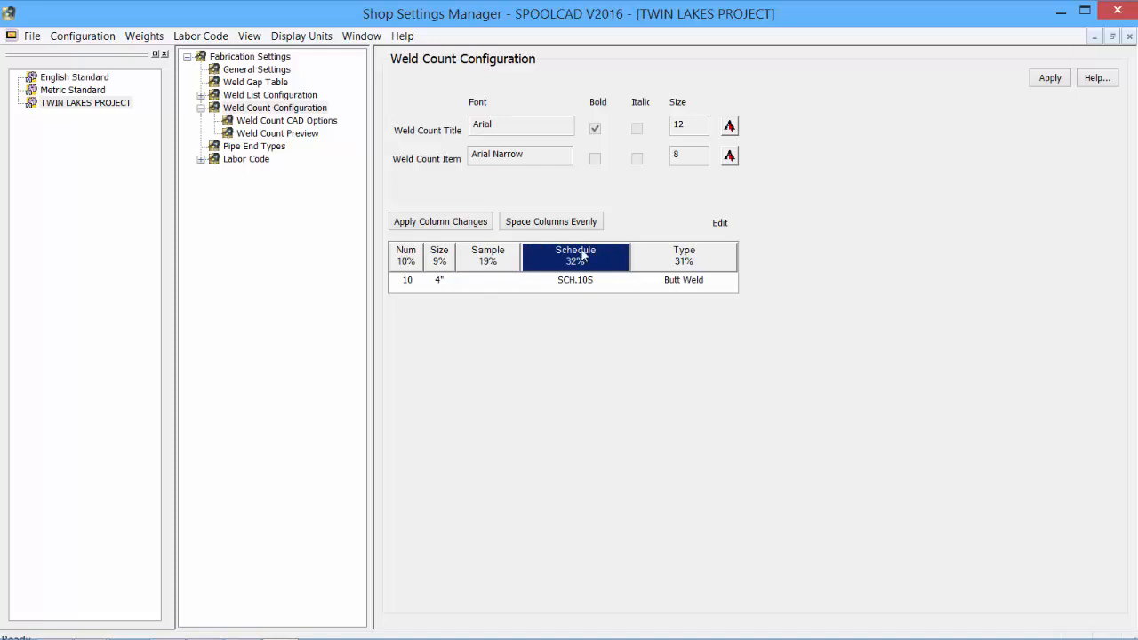
{"action": "left_click", "coordinate": [442, 227]}
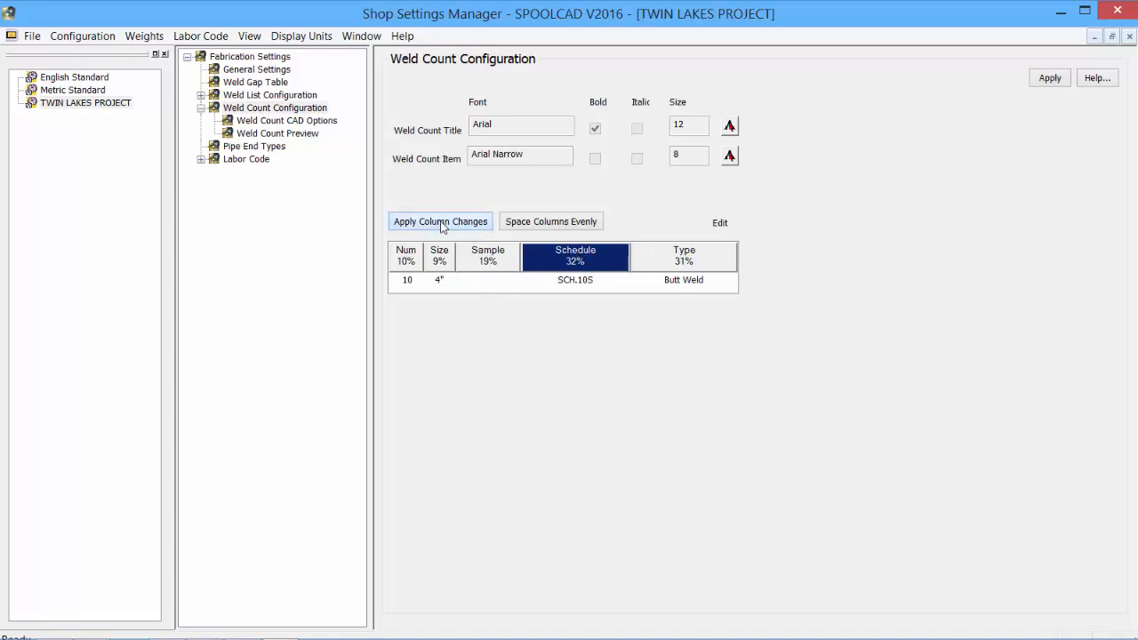
{"action": "left_click", "coordinate": [1051, 80]}
Set the column spacing in the weld count CAD options to 1 inch, apply it, and preview the weld count
{"action": "left_click", "coordinate": [283, 121]}
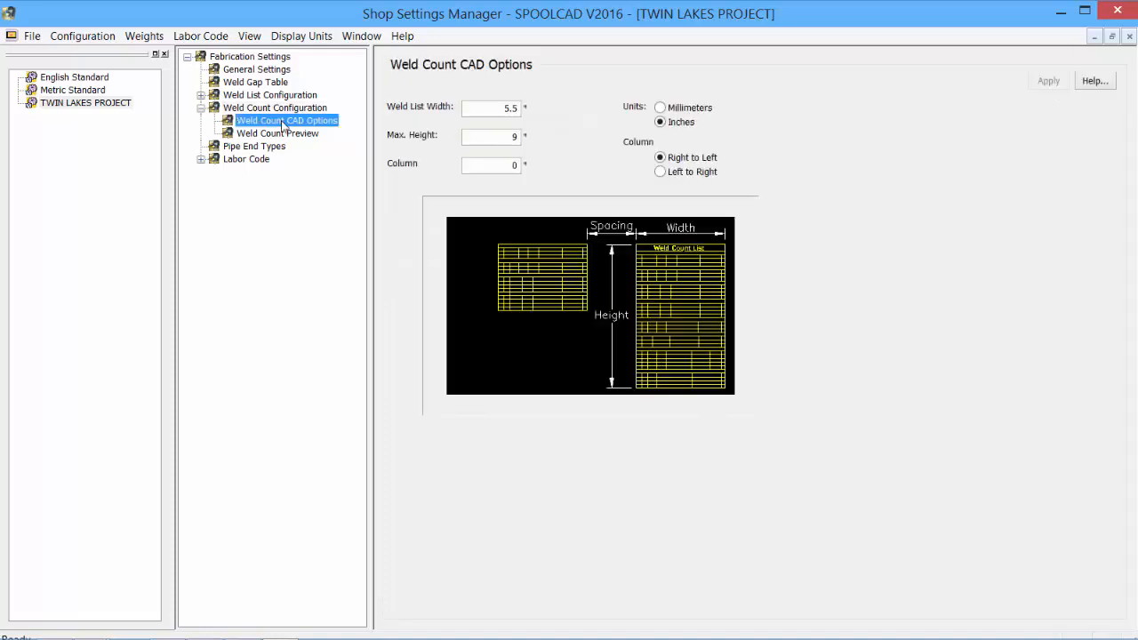
{"action": "double_click", "coordinate": [514, 165]}
{"action": "type", "text": "1"}
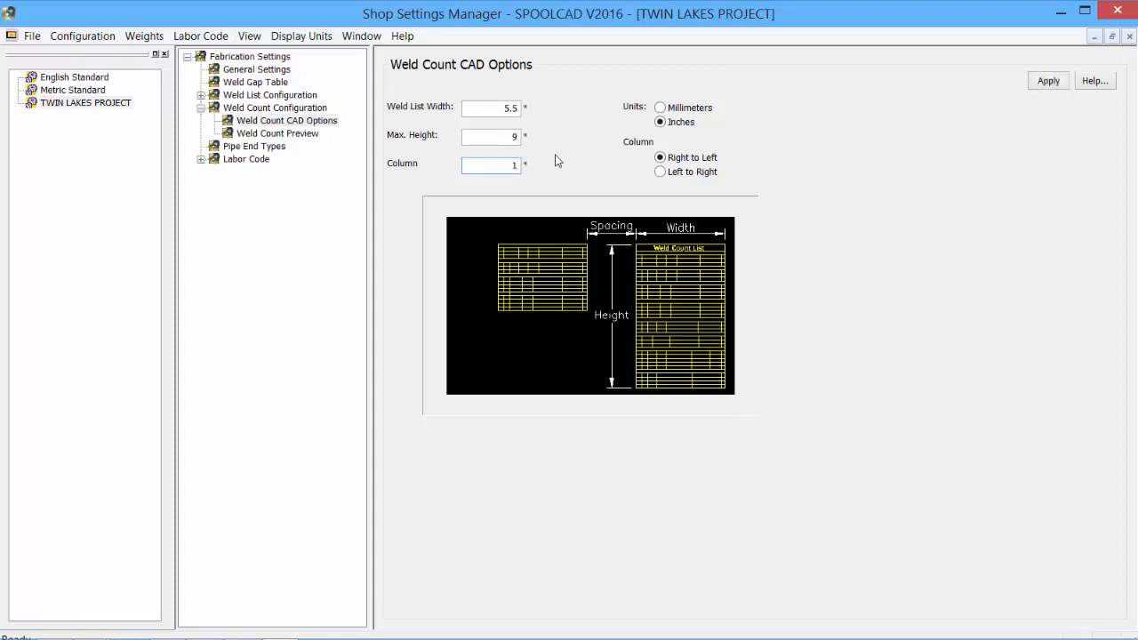
{"action": "left_click", "coordinate": [1046, 80]}
{"action": "left_click", "coordinate": [281, 134]}
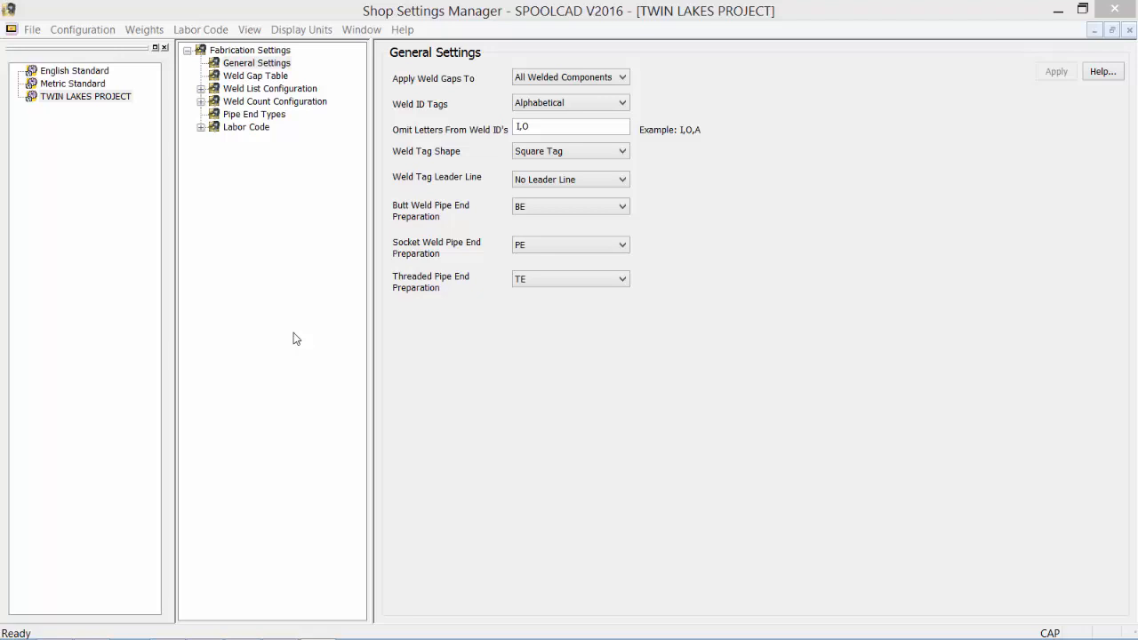
Add a labor code group named HPF with the description High Pressure Fittings and apply it
{"action": "left_click", "coordinate": [230, 66]}
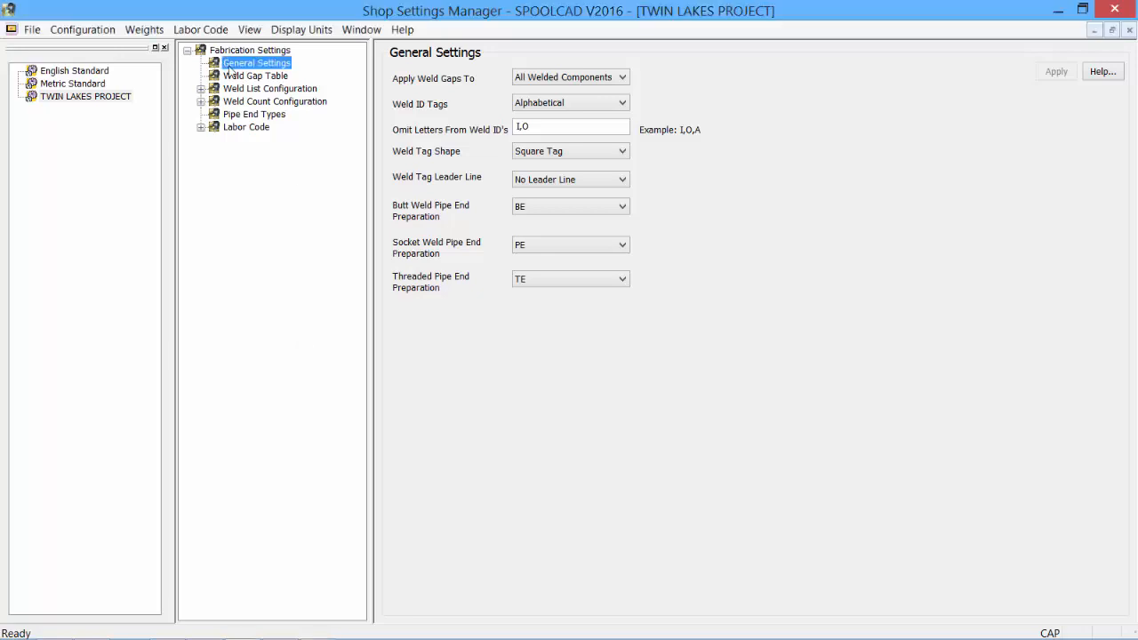
{"action": "left_click", "coordinate": [198, 31]}
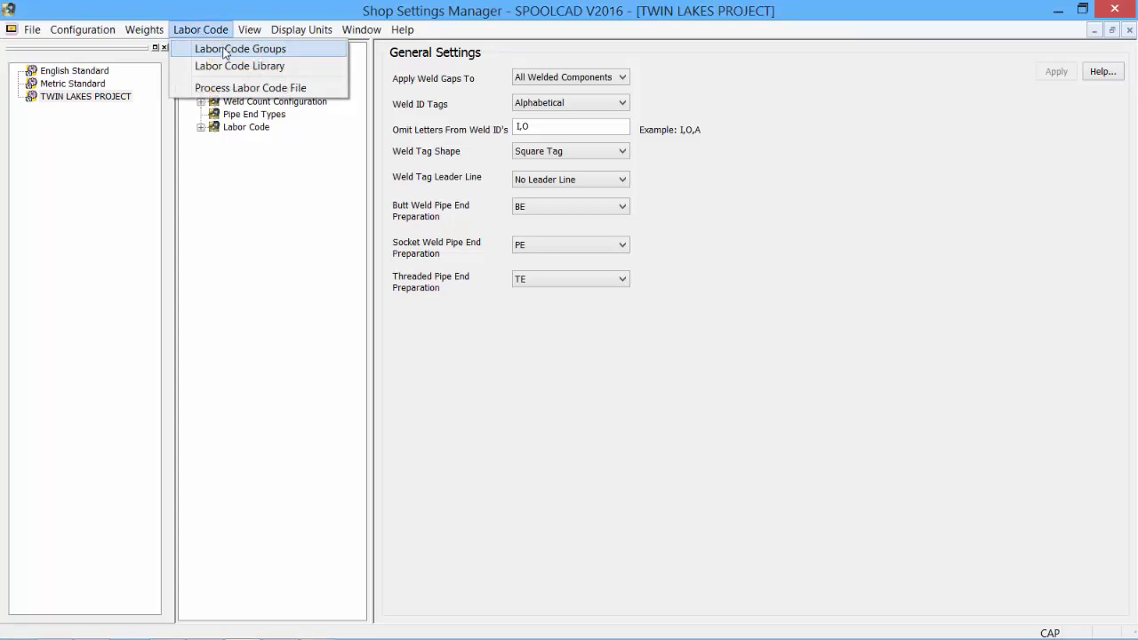
{"action": "left_click", "coordinate": [224, 51]}
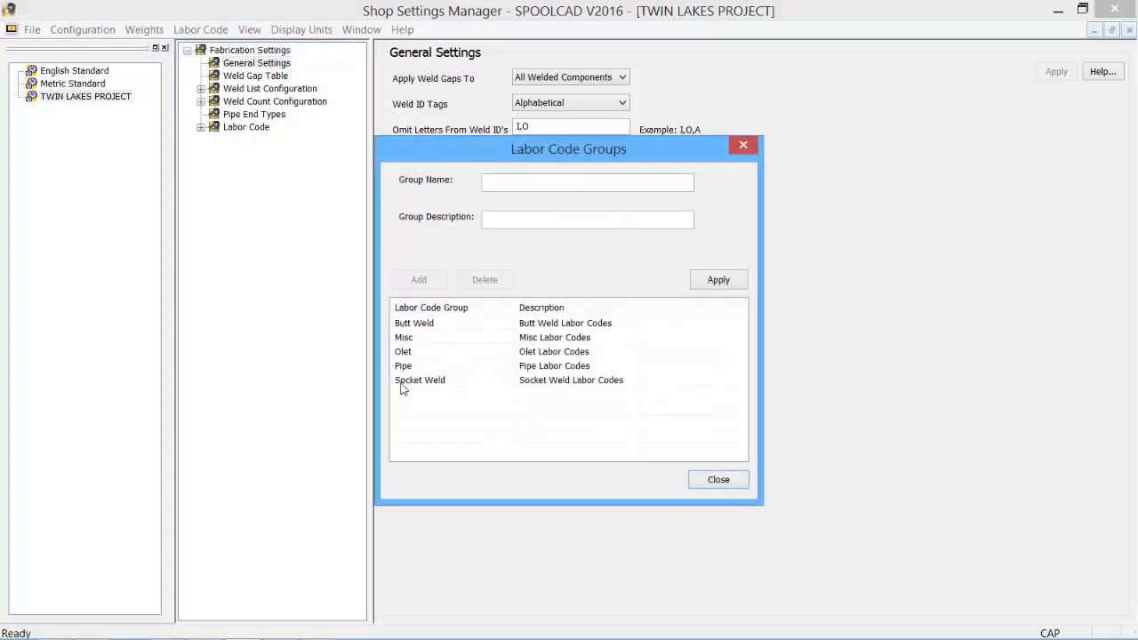
{"action": "left_click", "coordinate": [512, 182]}
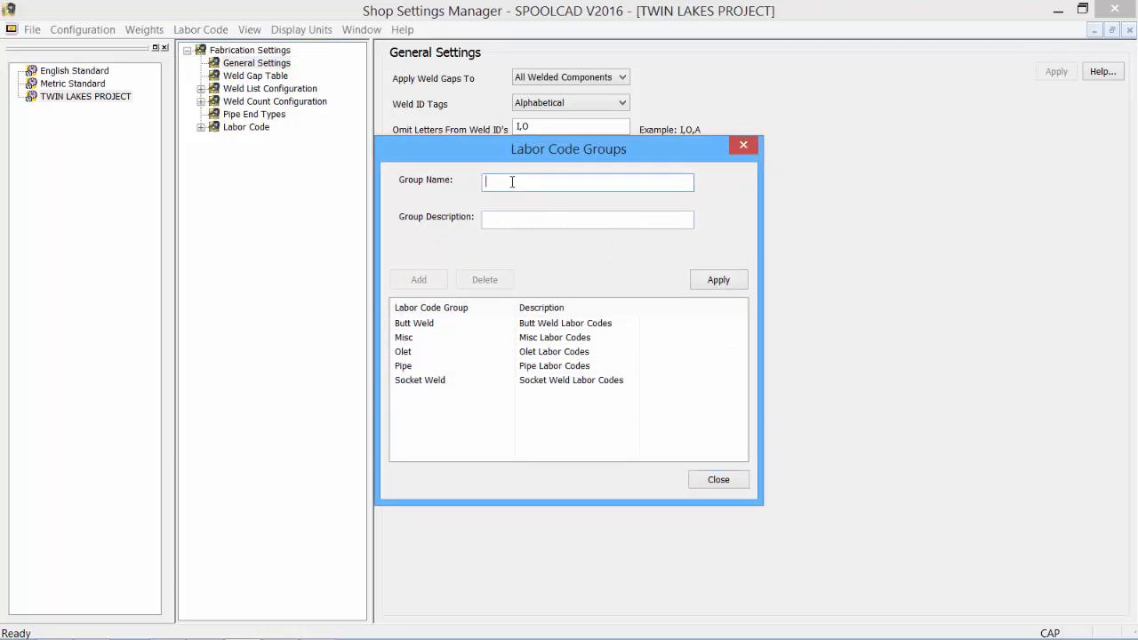
{"action": "type", "text": "HPF"}
{"action": "left_click", "coordinate": [521, 217]}
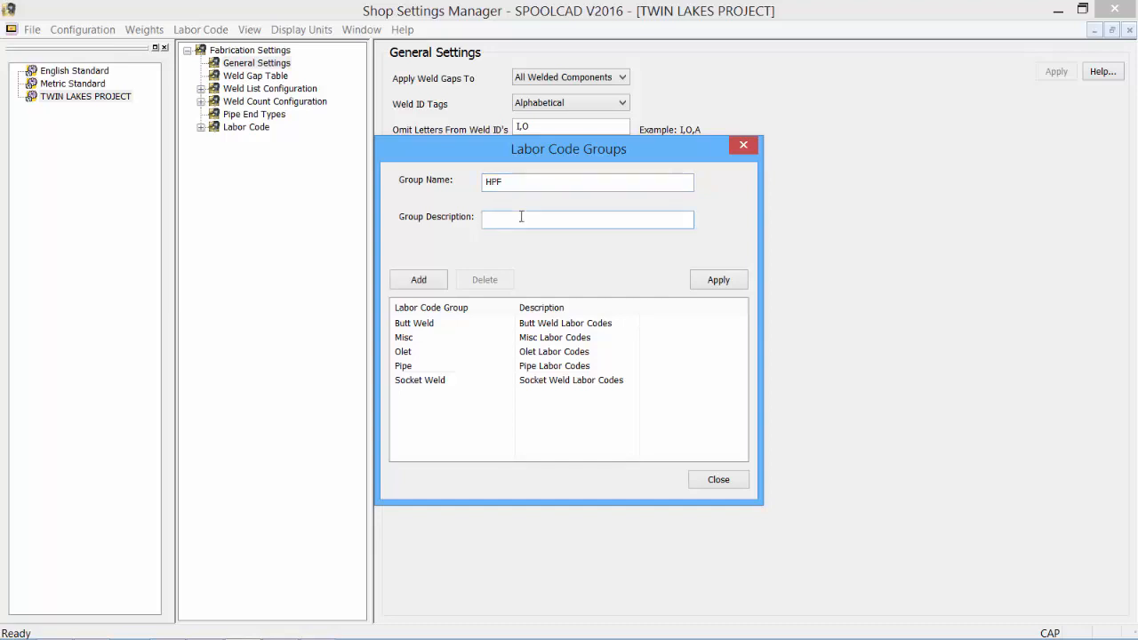
{"action": "type", "text": "High Pressure Fittings"}
{"action": "left_click", "coordinate": [431, 283]}
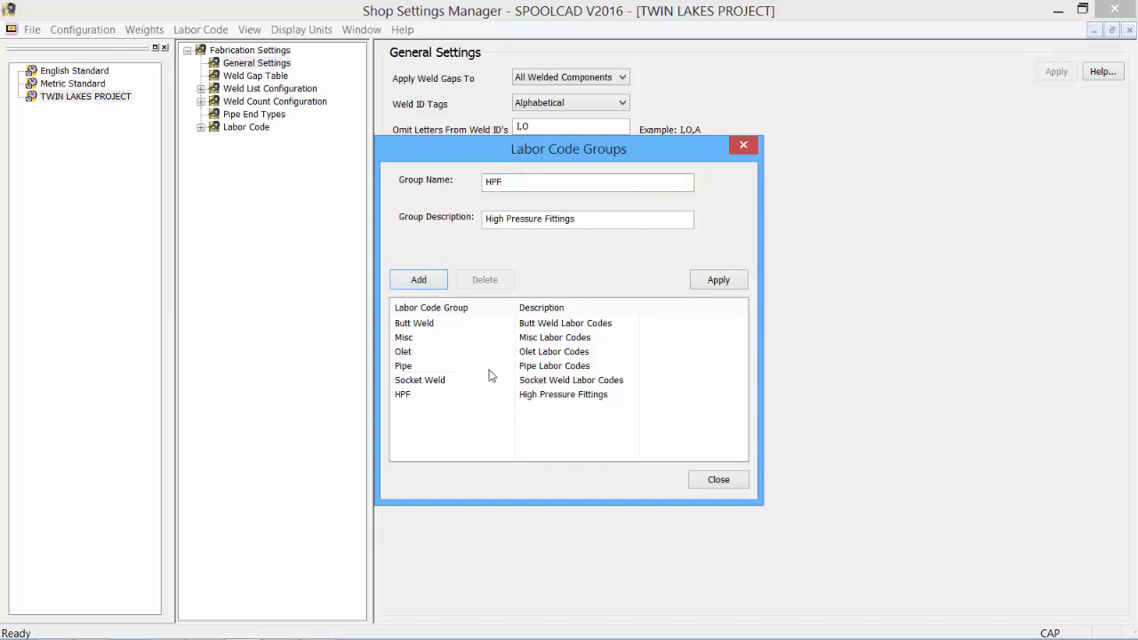
{"action": "left_click", "coordinate": [718, 280]}
{"action": "left_click", "coordinate": [699, 480]}
Open the labor code library and view the codes of the Pipe group and the Butt Weld group
{"action": "left_click", "coordinate": [200, 30]}
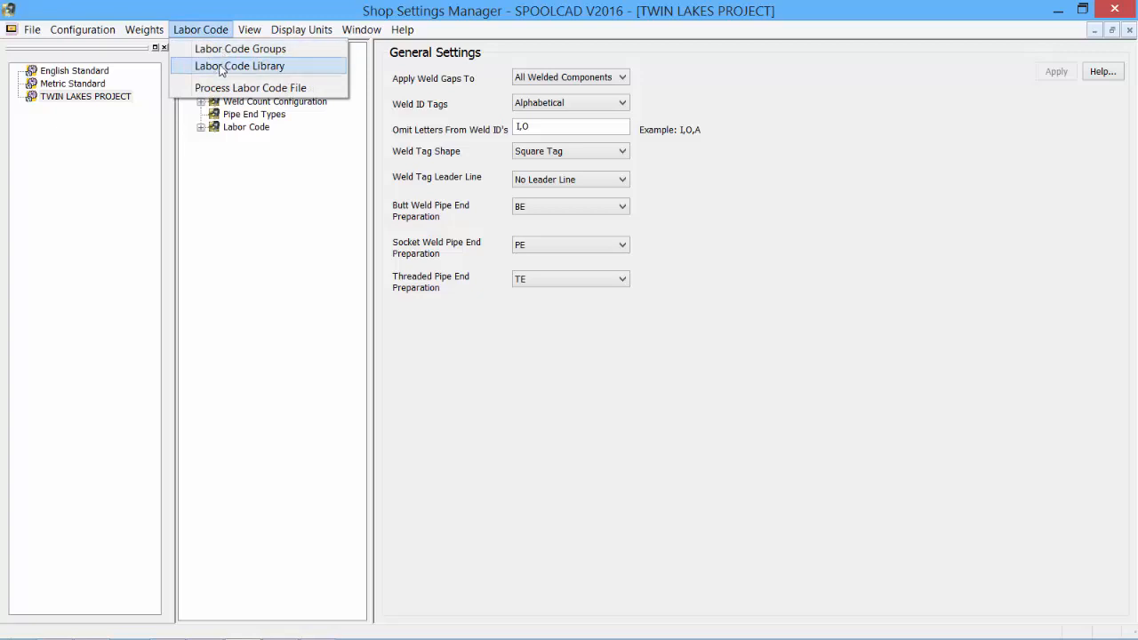
{"action": "left_click", "coordinate": [220, 69]}
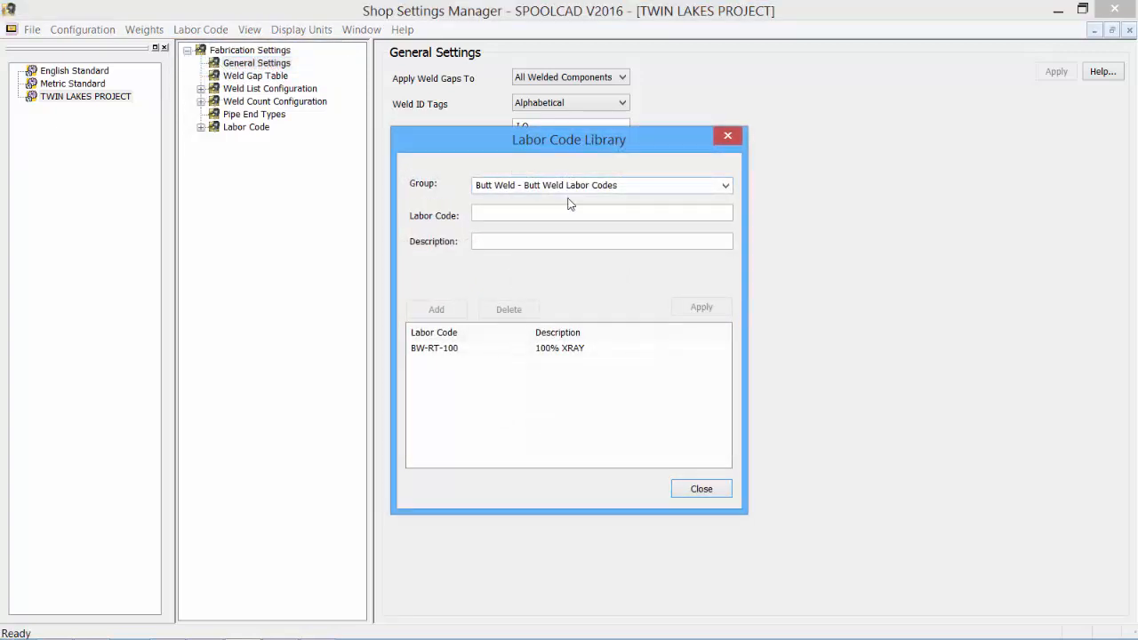
{"action": "left_click", "coordinate": [726, 187]}
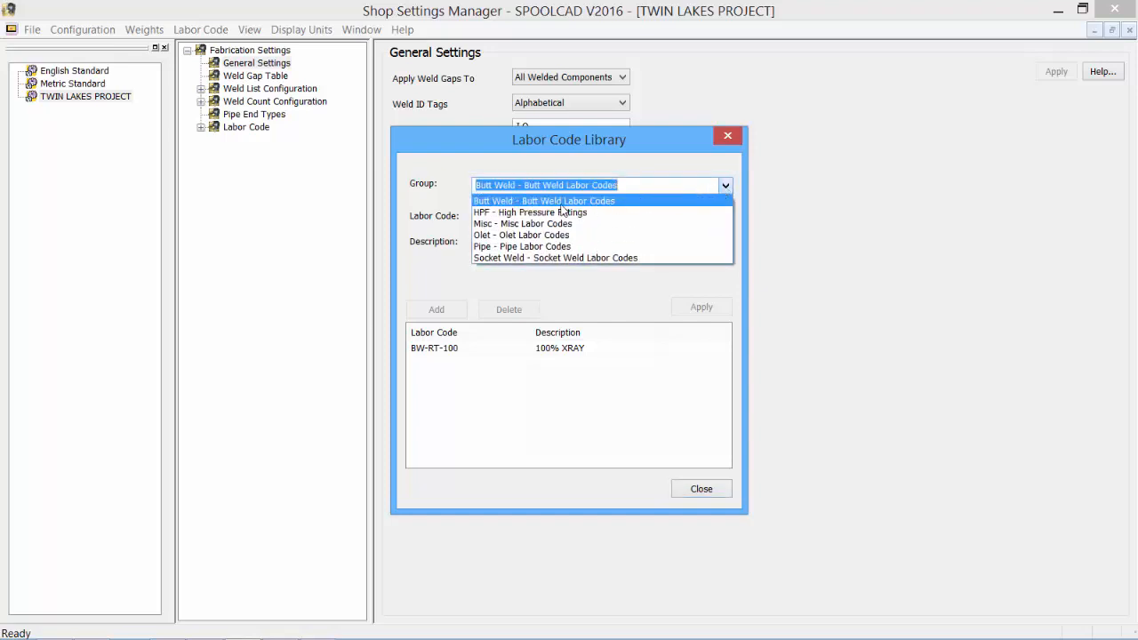
{"action": "left_click", "coordinate": [534, 246]}
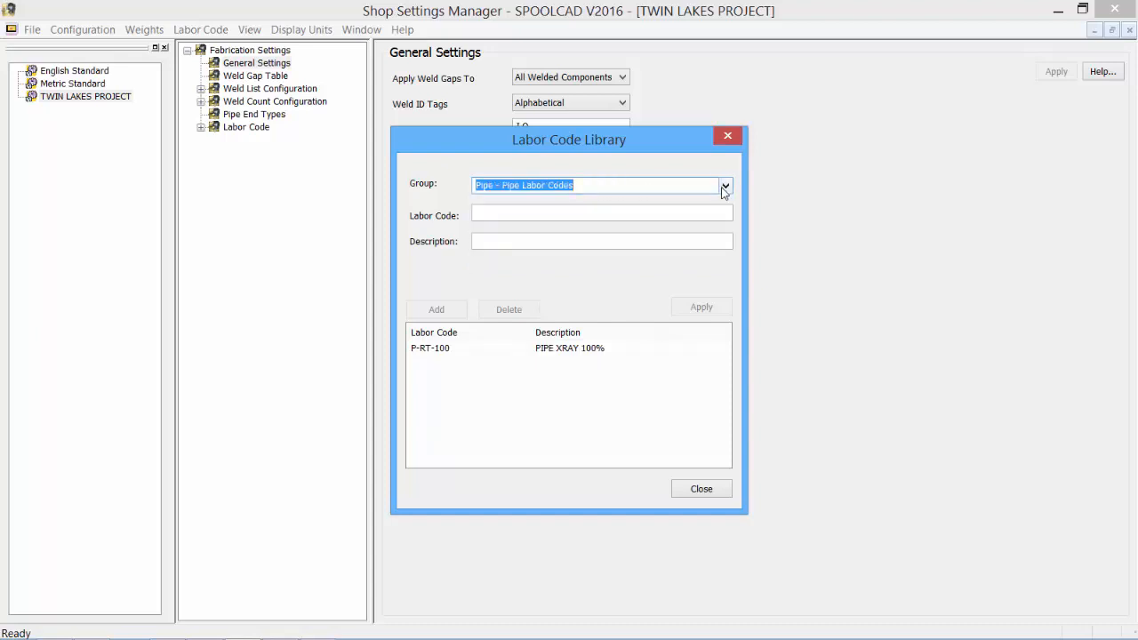
{"action": "left_click", "coordinate": [724, 186]}
{"action": "left_click", "coordinate": [569, 204]}
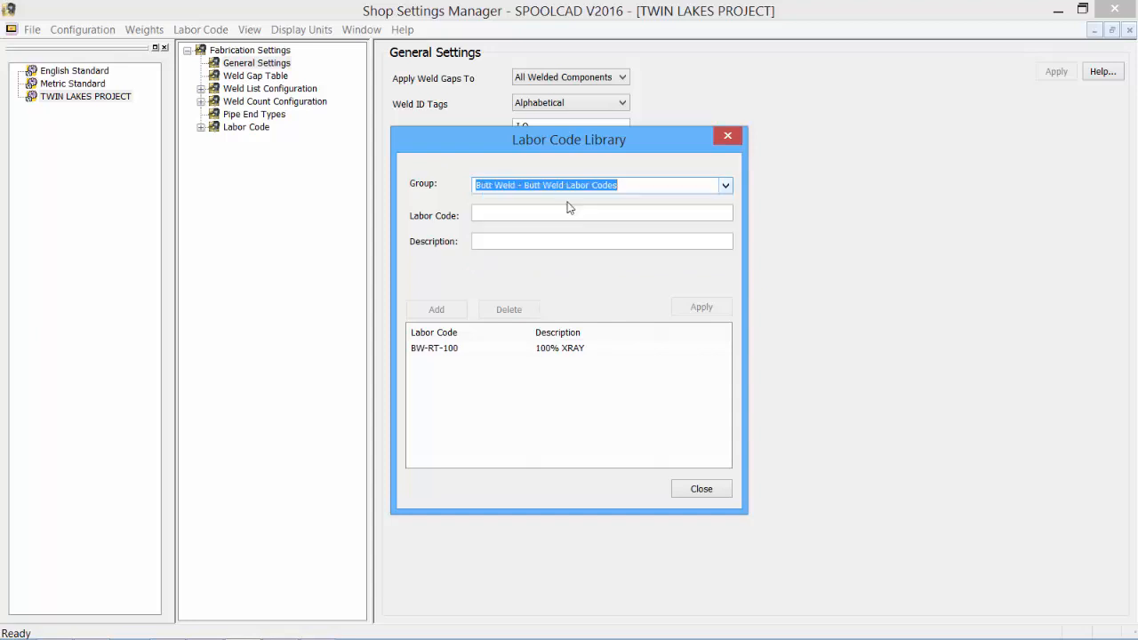
Add labor code BW-RT-80 with the description 80% XRAY to the Butt Weld group and apply it
{"action": "left_click", "coordinate": [513, 215]}
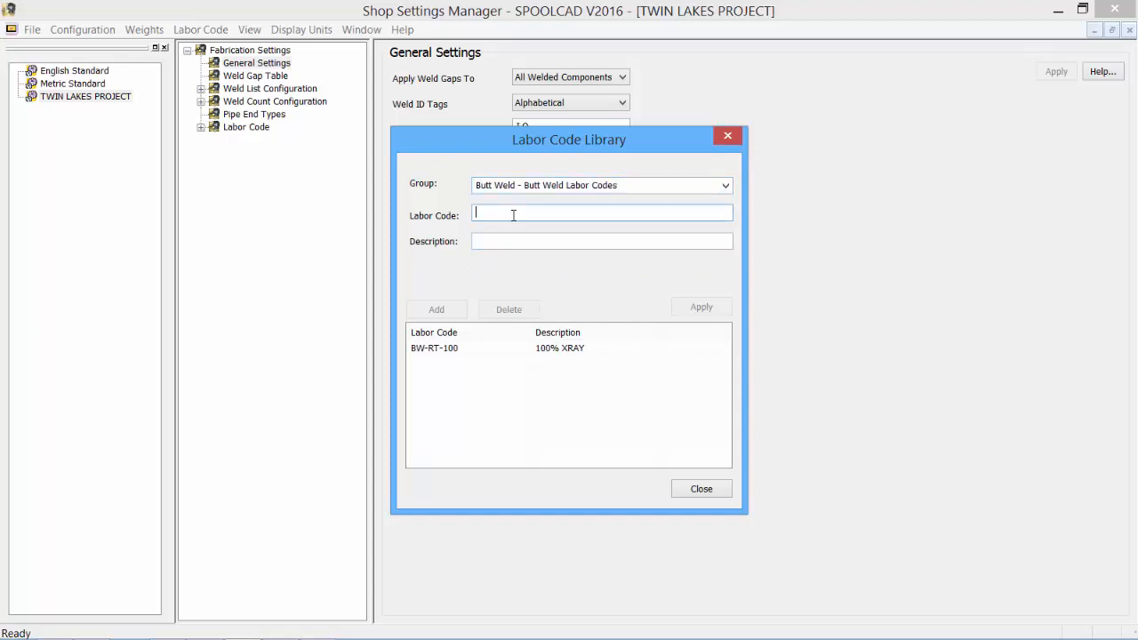
{"action": "type", "text": "BW-RT-80"}
{"action": "left_click", "coordinate": [481, 241]}
{"action": "type", "text": "80% XRAY"}
{"action": "left_click", "coordinate": [438, 310]}
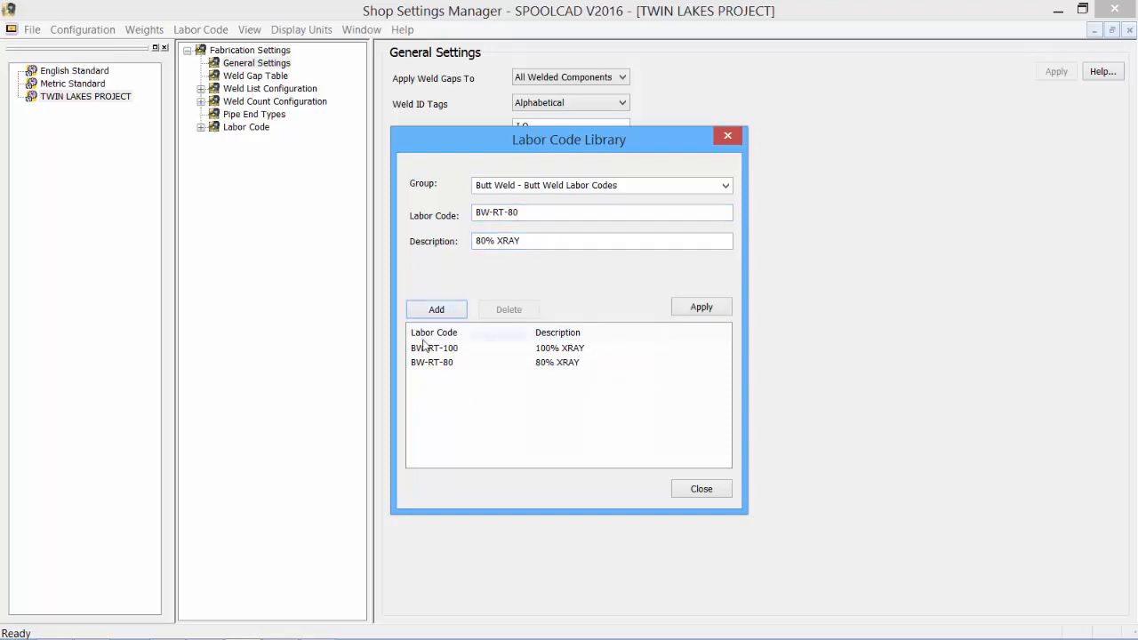
{"action": "left_click", "coordinate": [702, 308]}
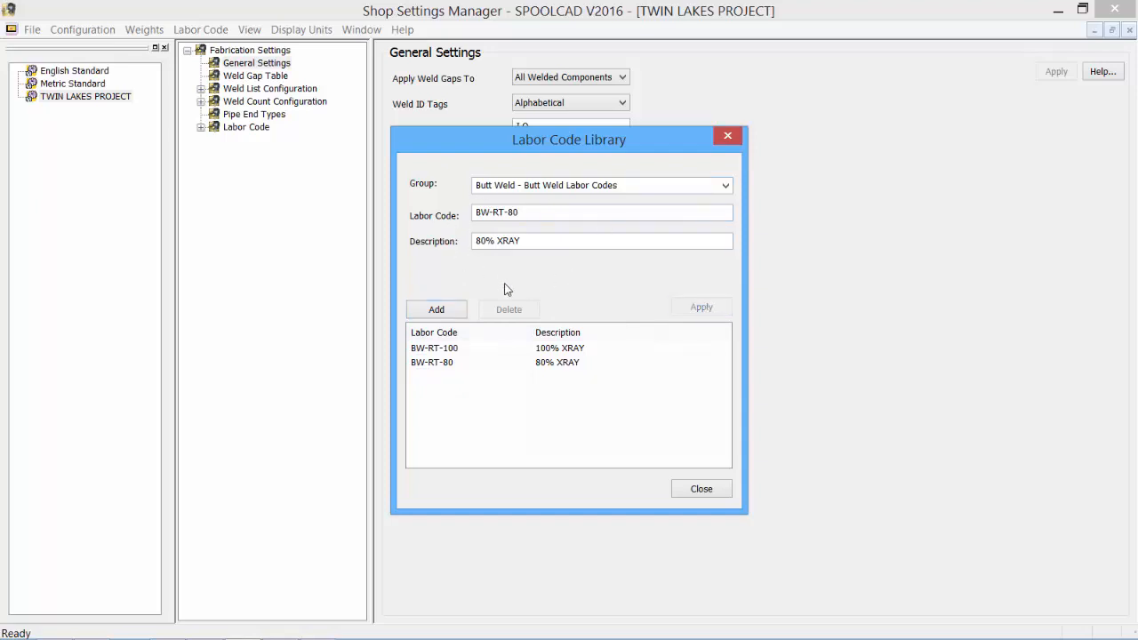
{"action": "left_click", "coordinate": [698, 494]}
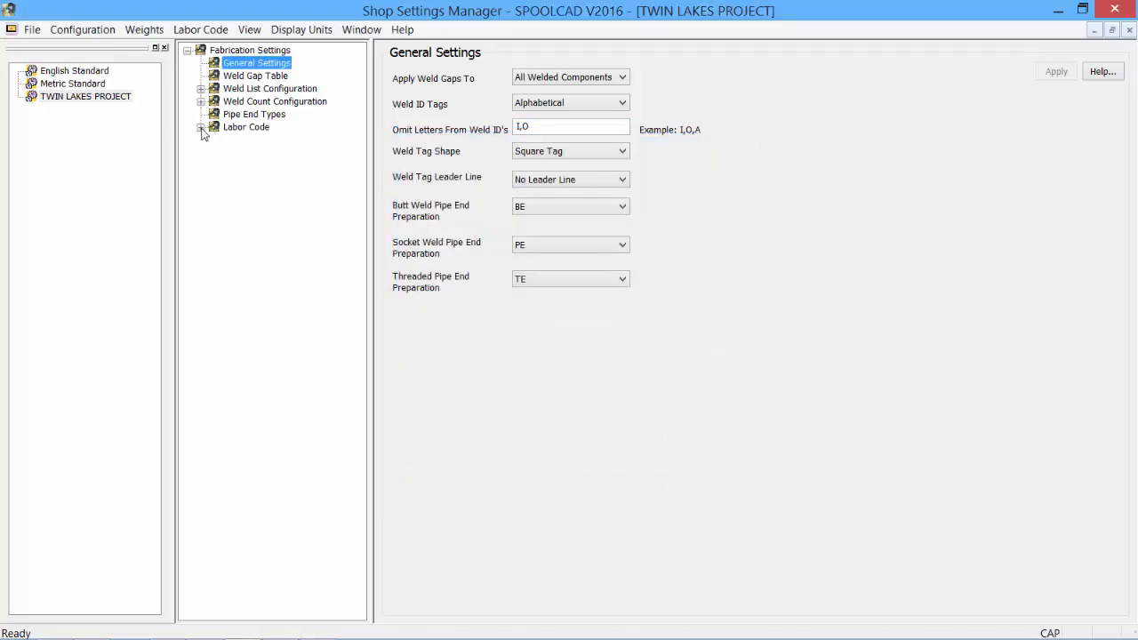
Examine the project's labor code settings for material abbreviations, schedule abbreviations and the labor code format for welds
{"action": "left_click", "coordinate": [201, 128]}
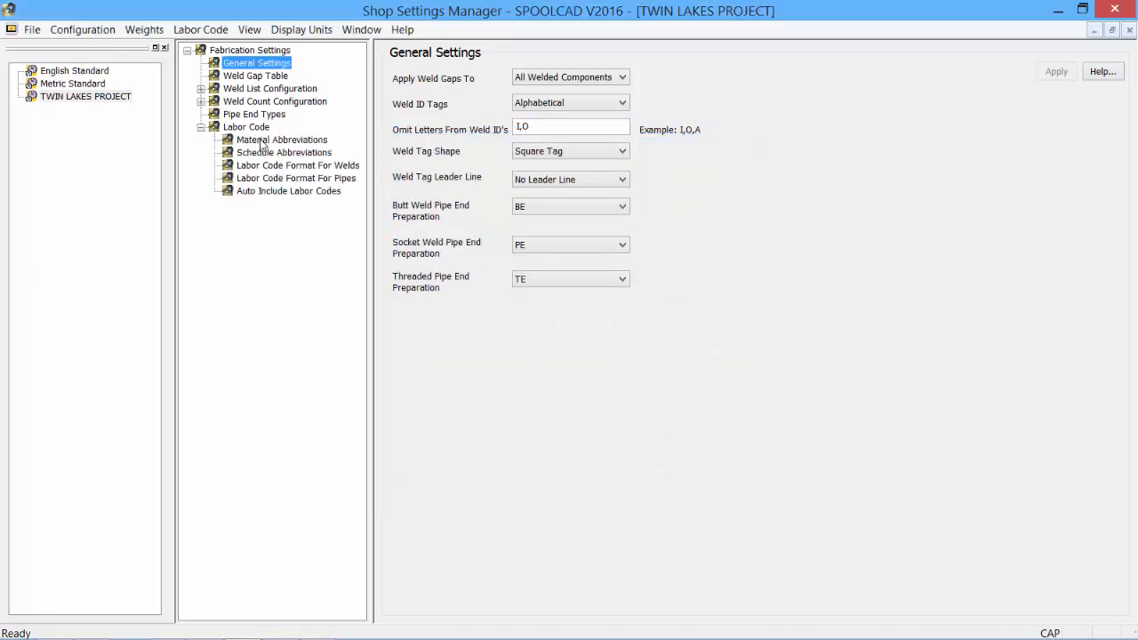
{"action": "left_click", "coordinate": [263, 140]}
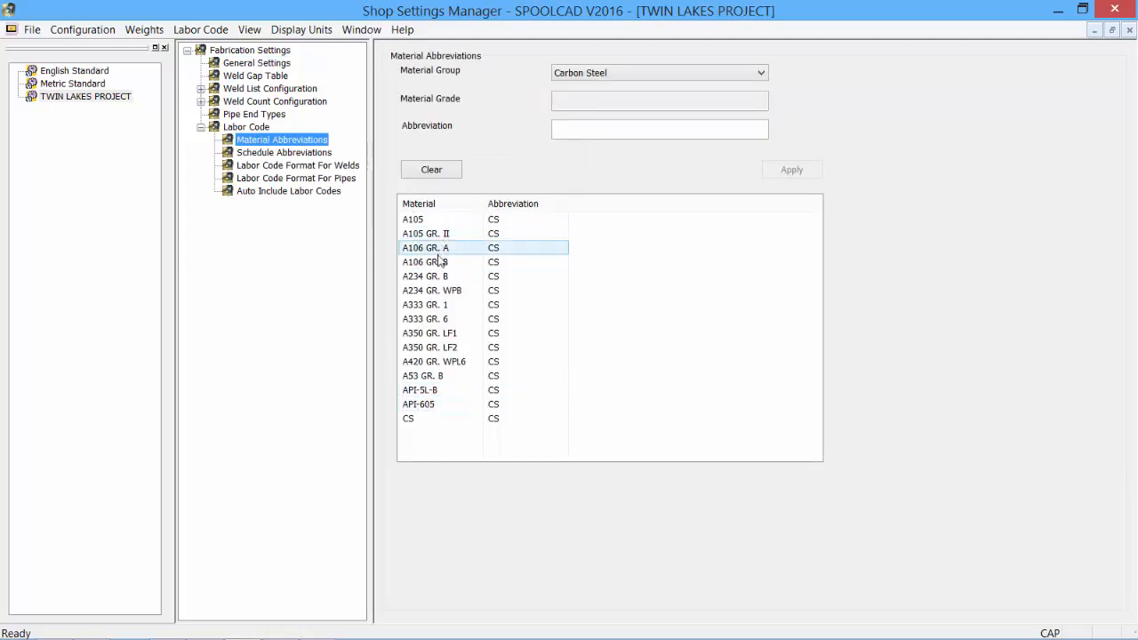
{"action": "left_click", "coordinate": [300, 154]}
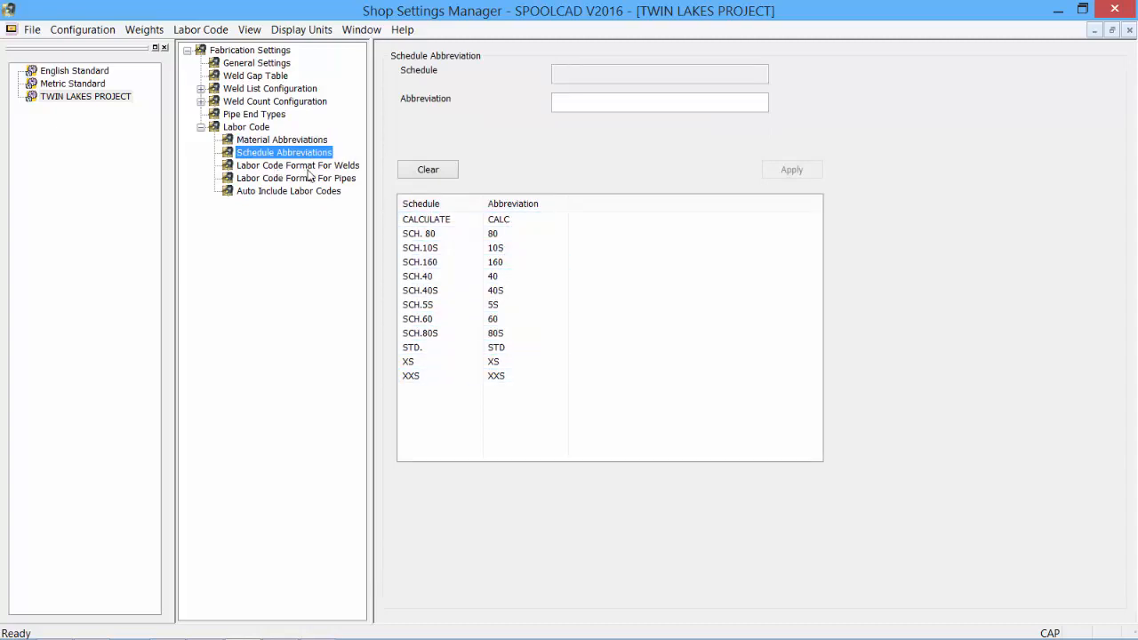
{"action": "left_click", "coordinate": [307, 167]}
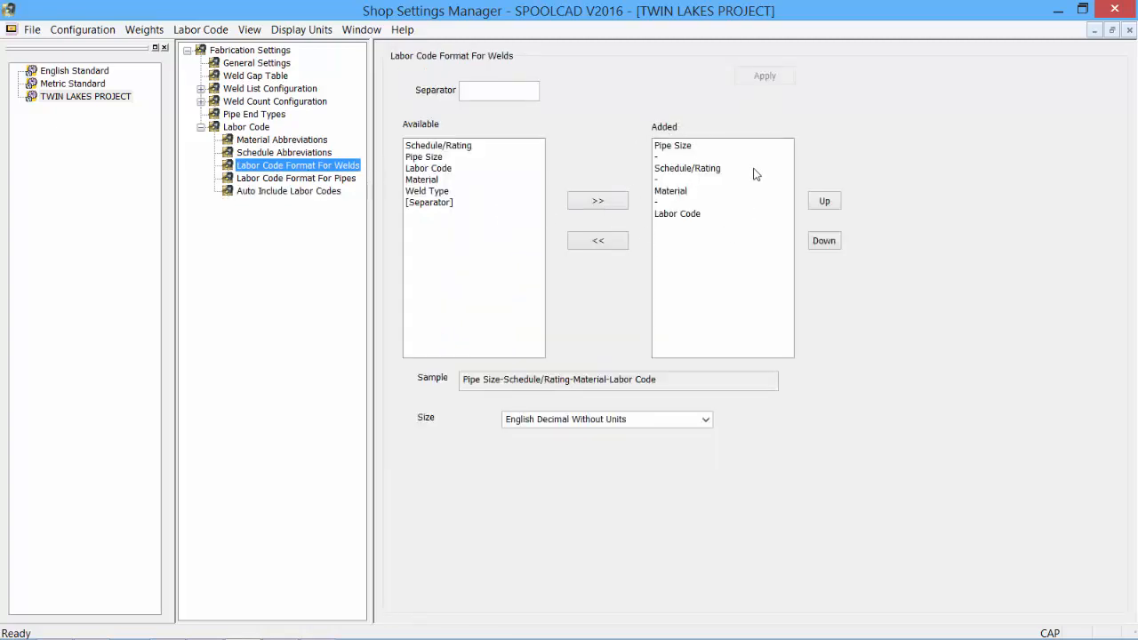
Reorder the weld labor code format so Labor Code comes before Material, with the separator between them
{"action": "left_click", "coordinate": [673, 215]}
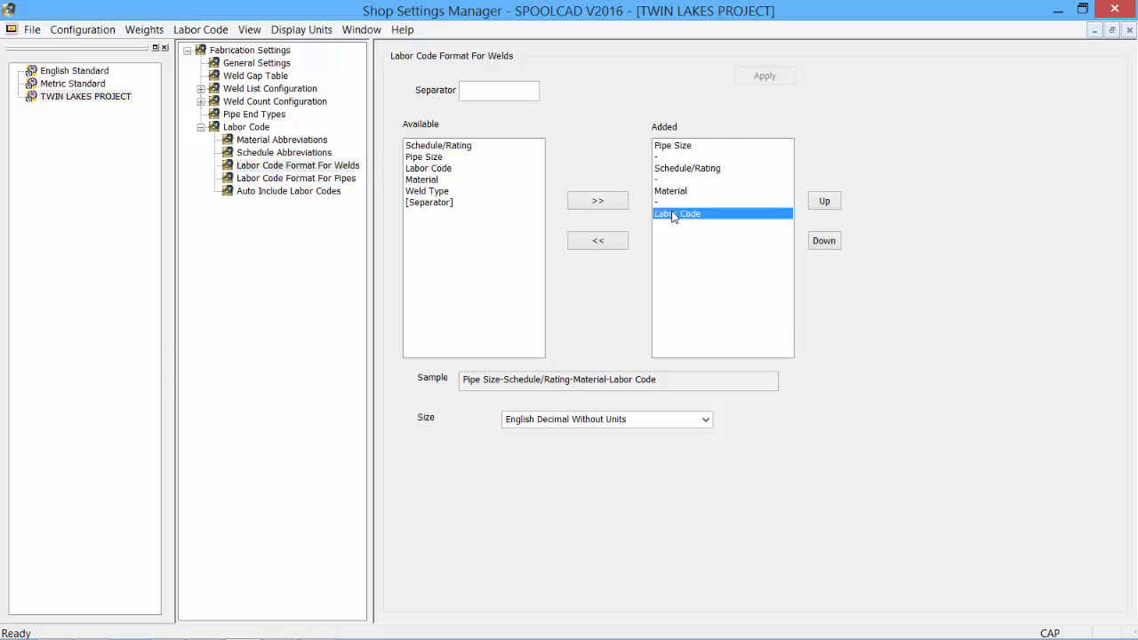
{"action": "left_click", "coordinate": [824, 202]}
{"action": "left_click", "coordinate": [824, 202]}
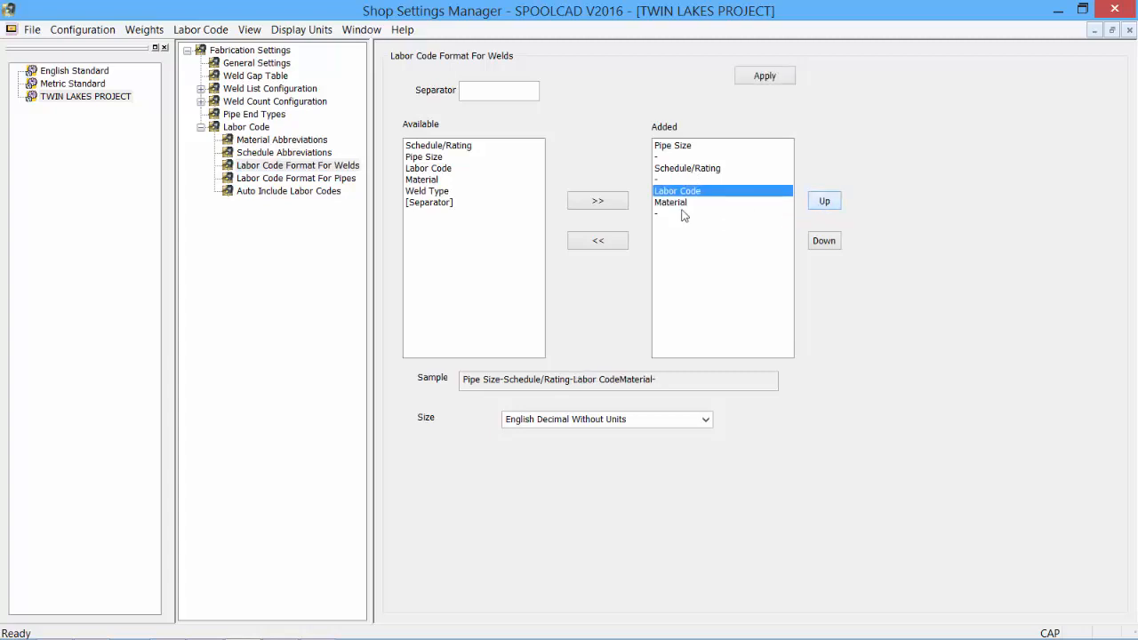
{"action": "left_click", "coordinate": [676, 203]}
{"action": "left_click", "coordinate": [820, 246]}
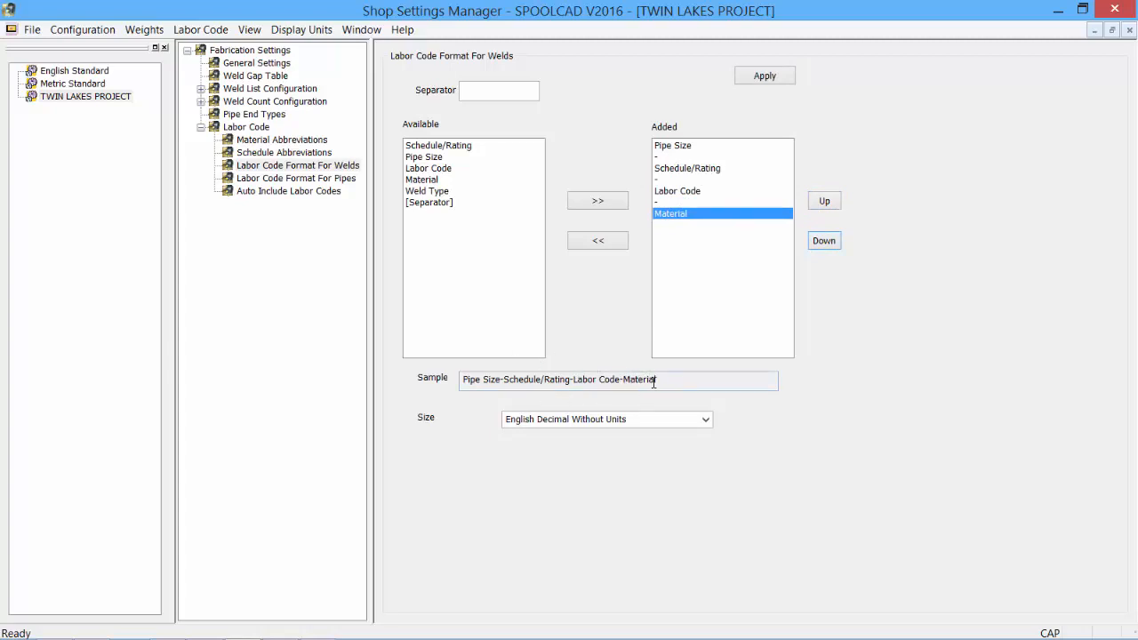
Return Material to before Labor Code in the weld labor code format, with the separator between them, and apply it
{"action": "left_click", "coordinate": [824, 201]}
{"action": "left_click", "coordinate": [825, 201]}
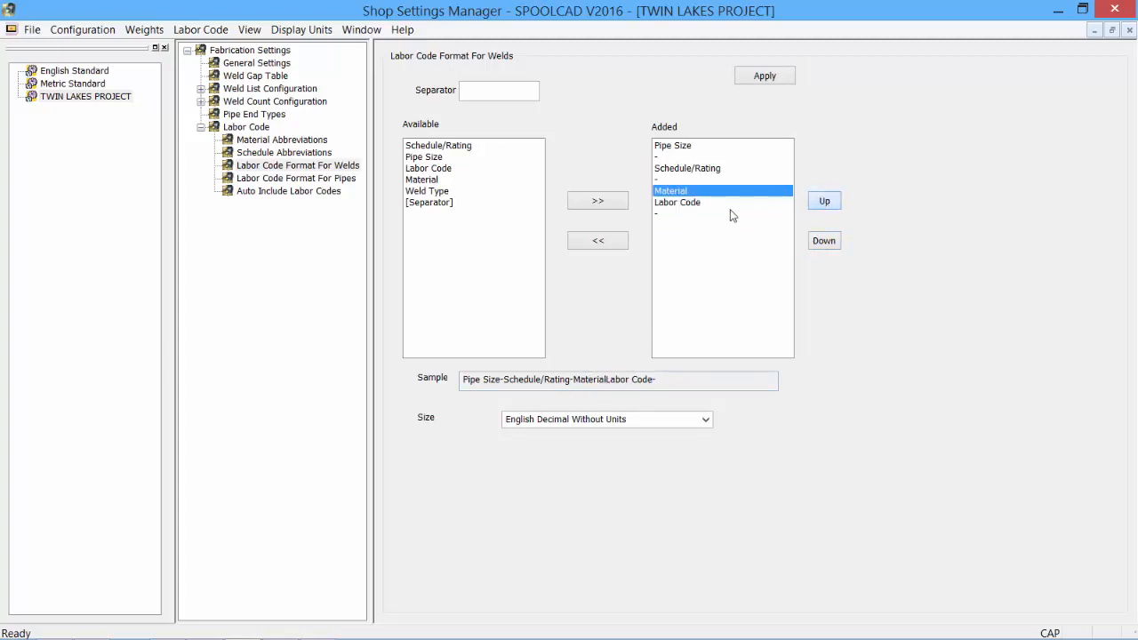
{"action": "left_click", "coordinate": [676, 203]}
{"action": "left_click", "coordinate": [823, 242]}
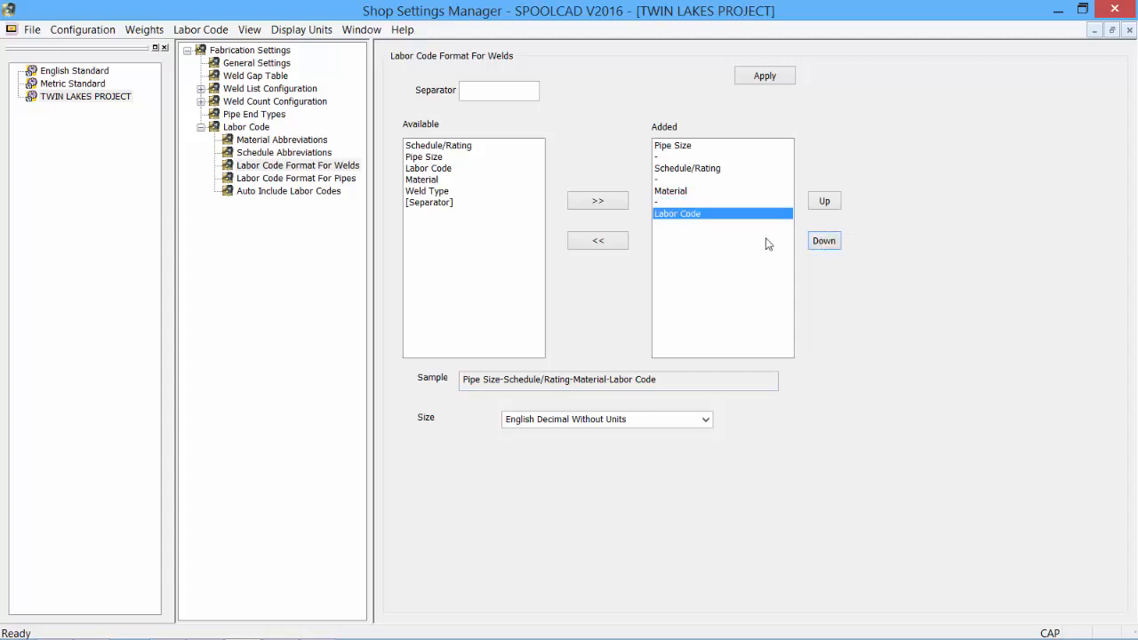
{"action": "left_click", "coordinate": [765, 77]}
Examine the labor code format for pipes with its size options and the auto-included labor codes of the Pipe group
{"action": "left_click", "coordinate": [313, 180]}
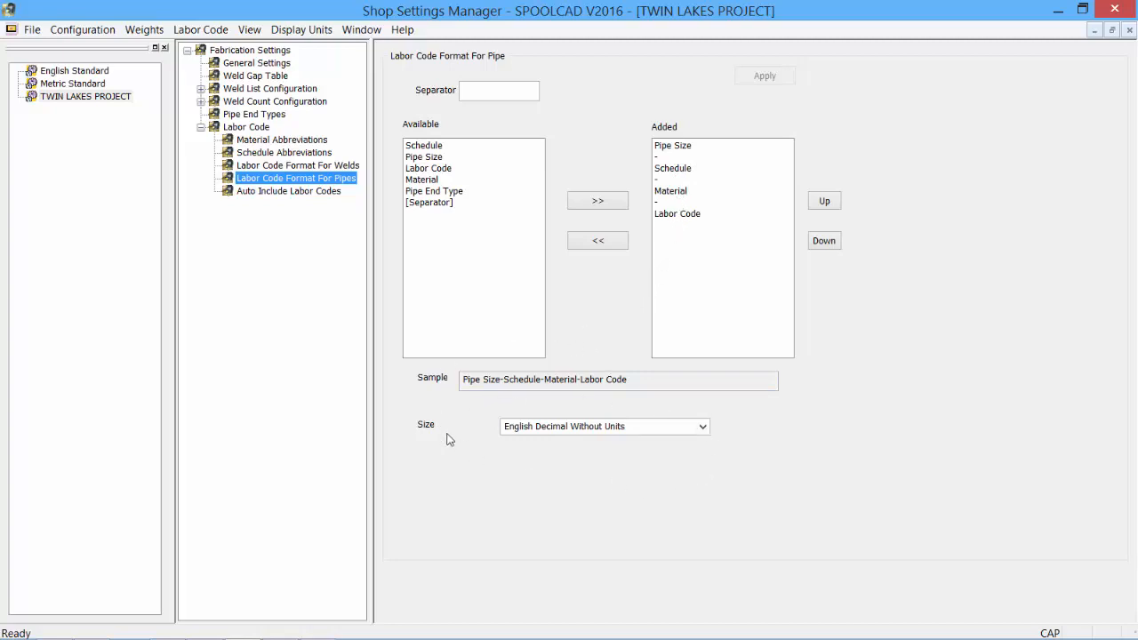
{"action": "left_click", "coordinate": [702, 427]}
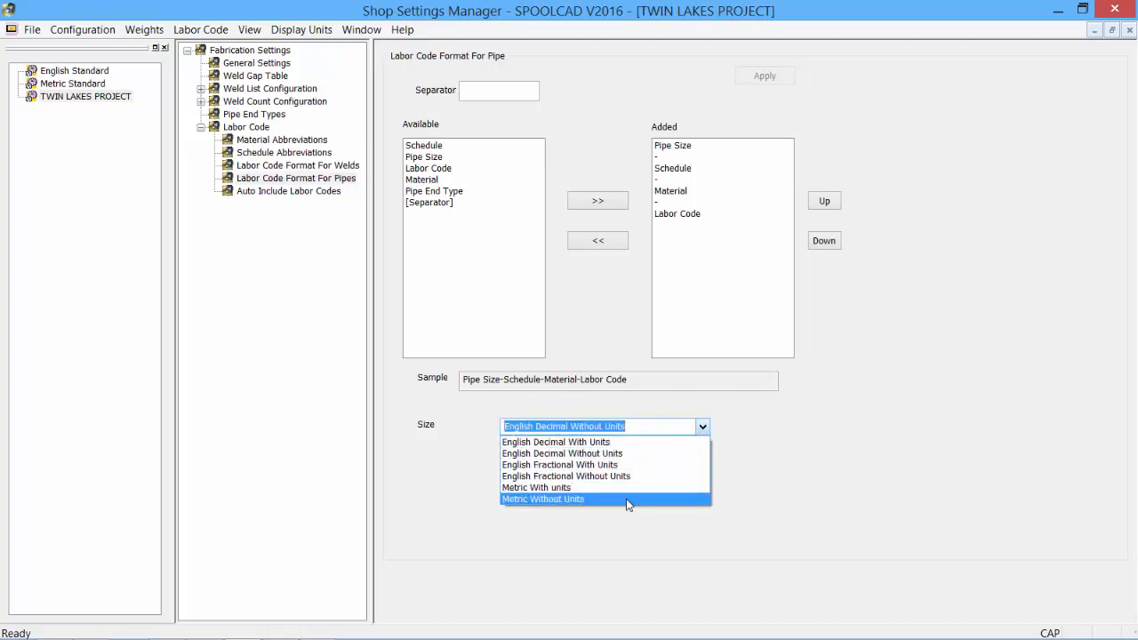
{"action": "left_click", "coordinate": [638, 407]}
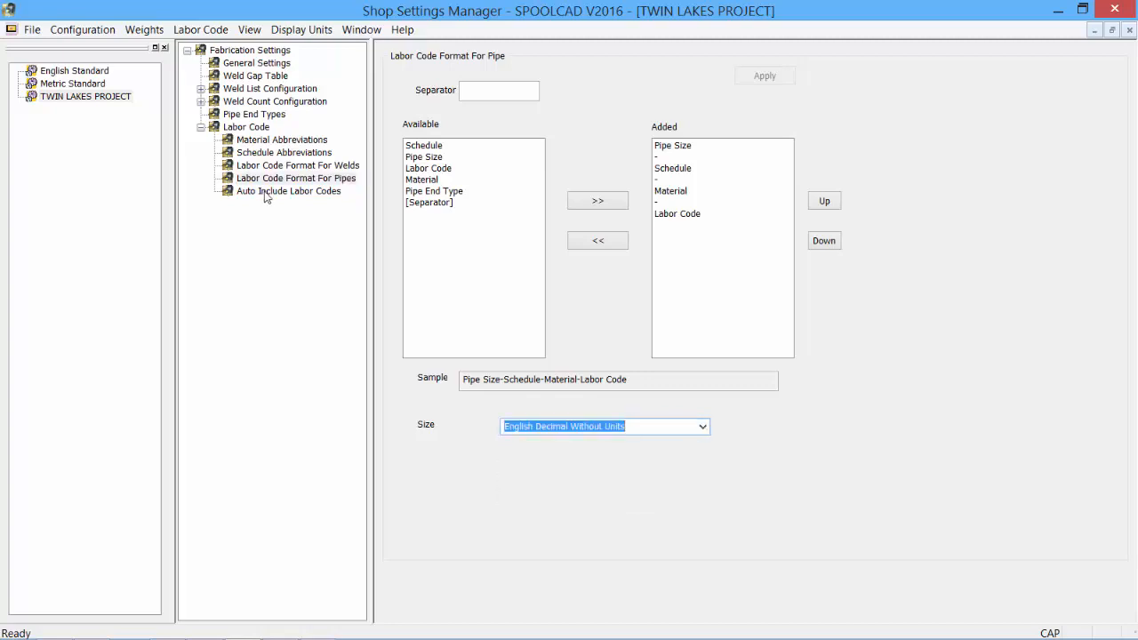
{"action": "left_click", "coordinate": [265, 191]}
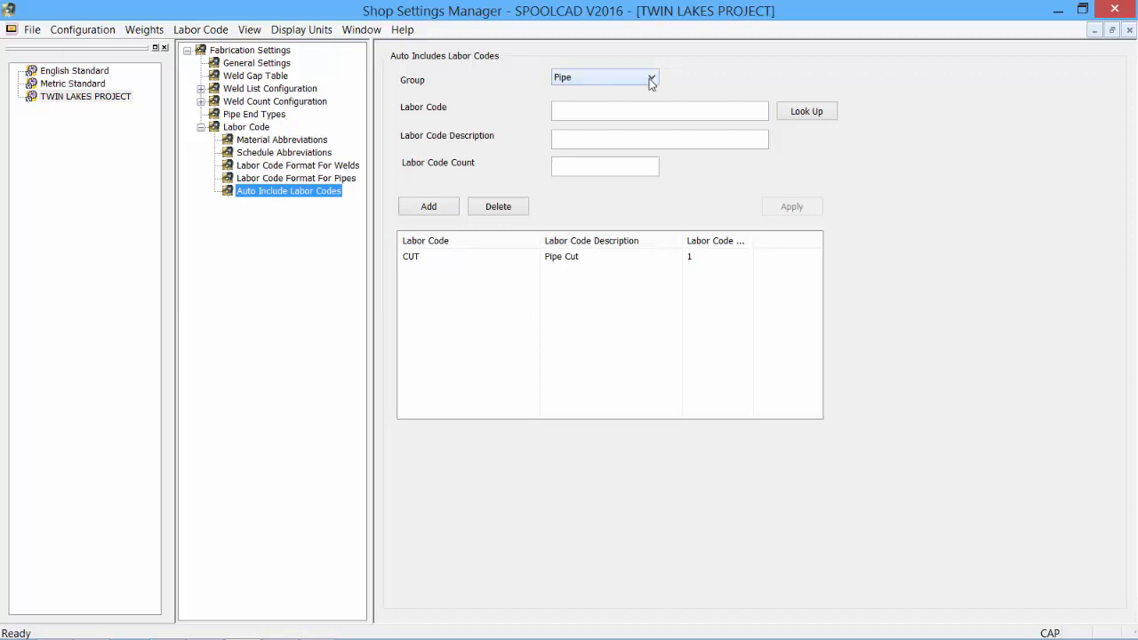
{"action": "left_click", "coordinate": [497, 257]}
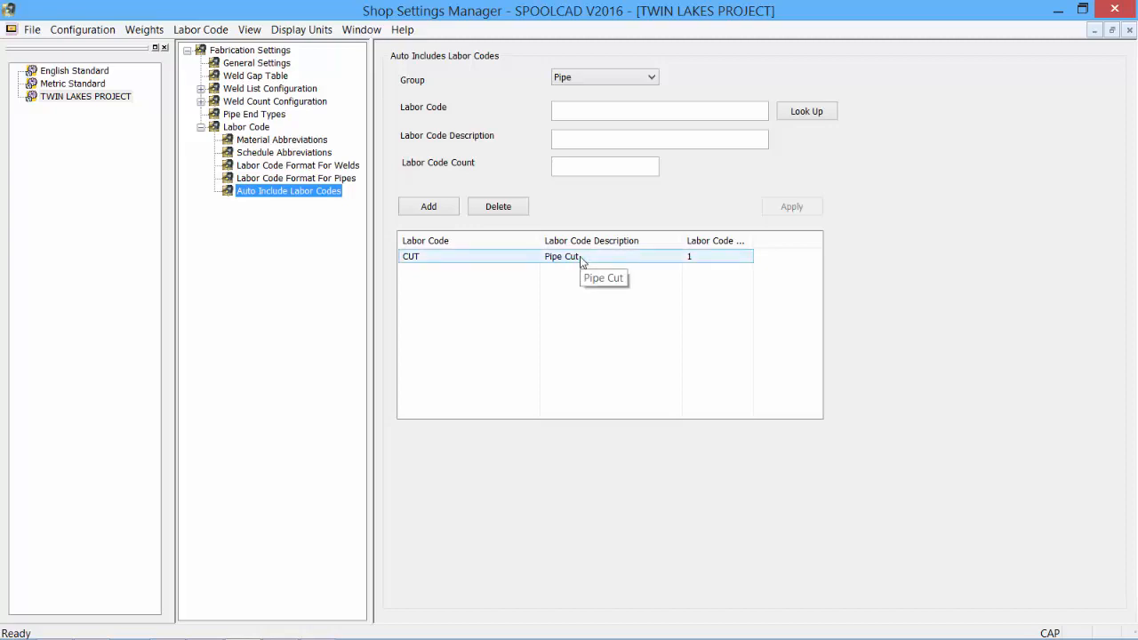
Add BW-RT-80 (80% XRAY) with a count of 1 to the auto-included labor codes of the Butt Weld group and apply it
{"action": "left_click", "coordinate": [656, 79]}
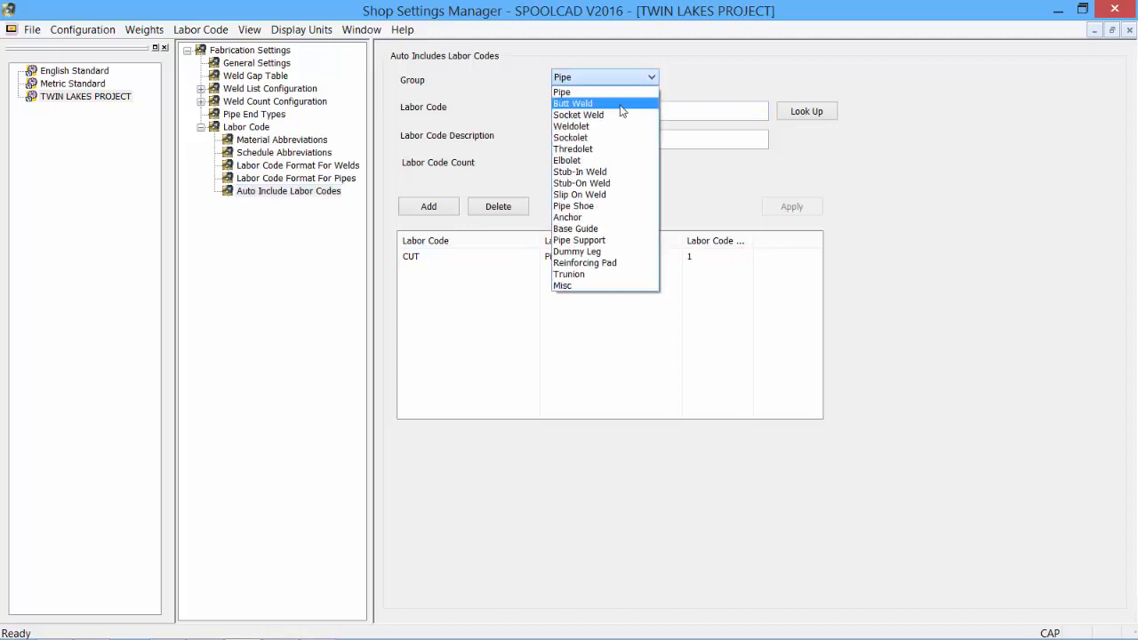
{"action": "left_click", "coordinate": [613, 103]}
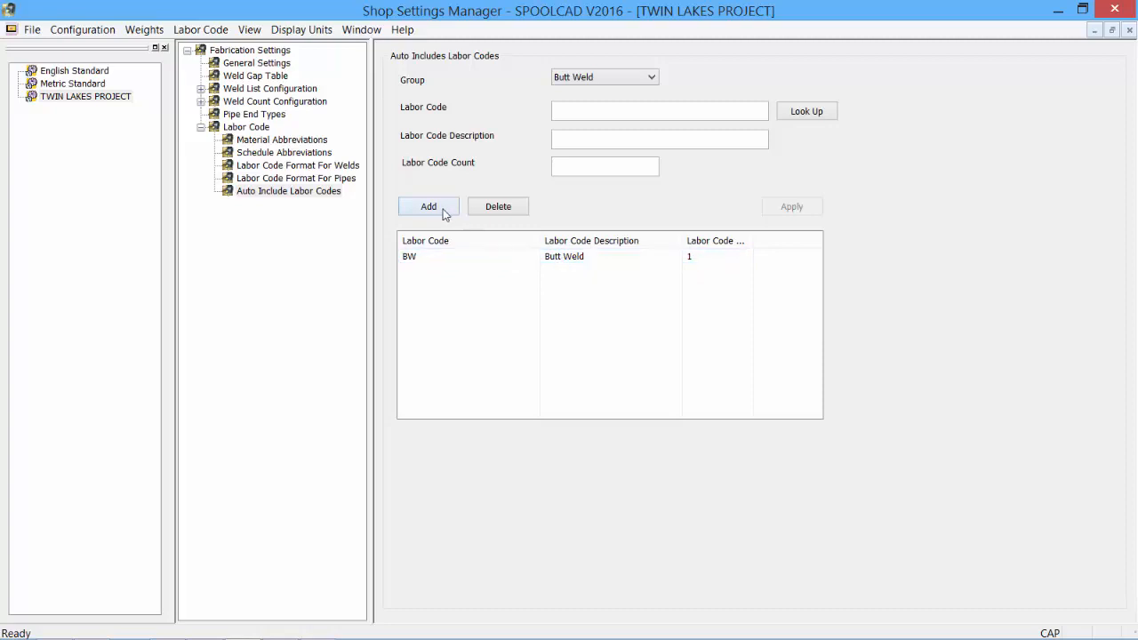
{"action": "left_click", "coordinate": [797, 114]}
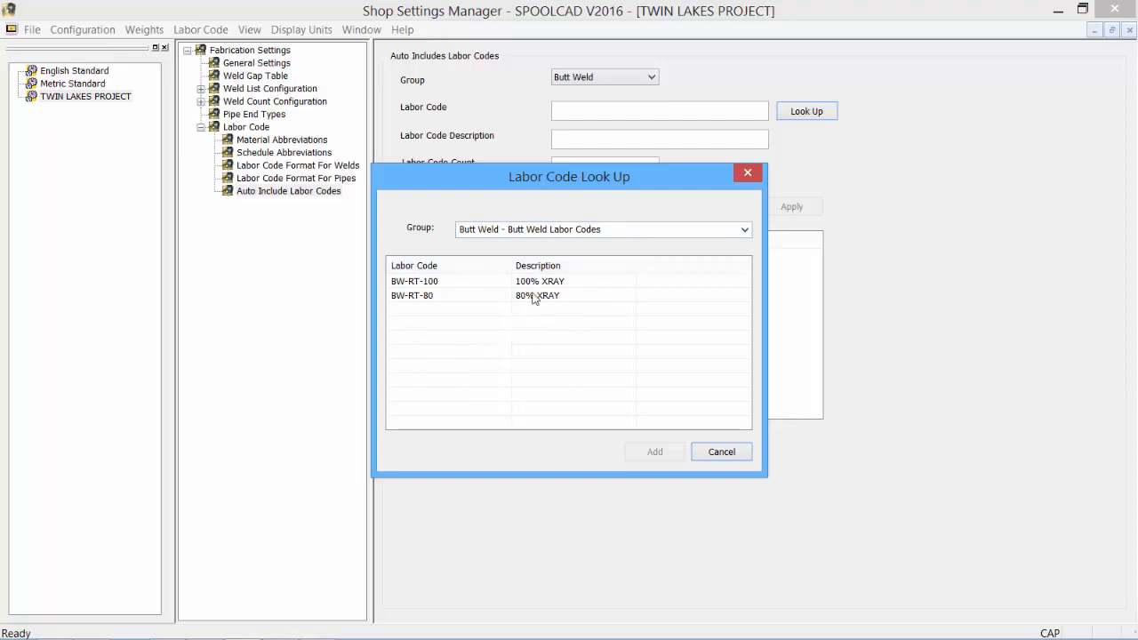
{"action": "left_click", "coordinate": [428, 297]}
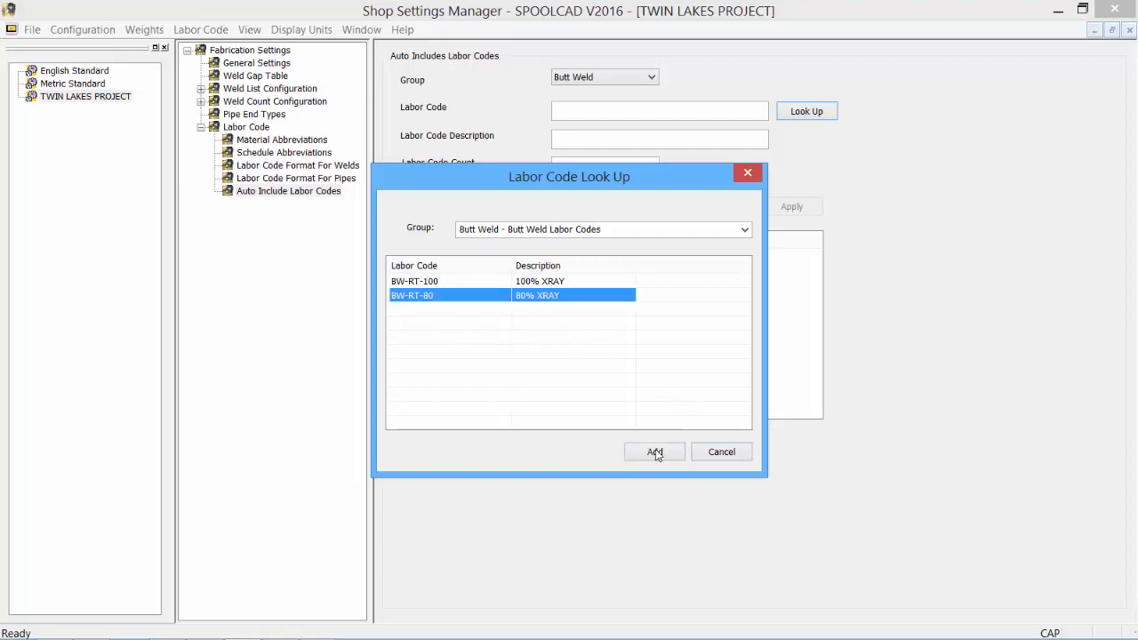
{"action": "left_click", "coordinate": [655, 452]}
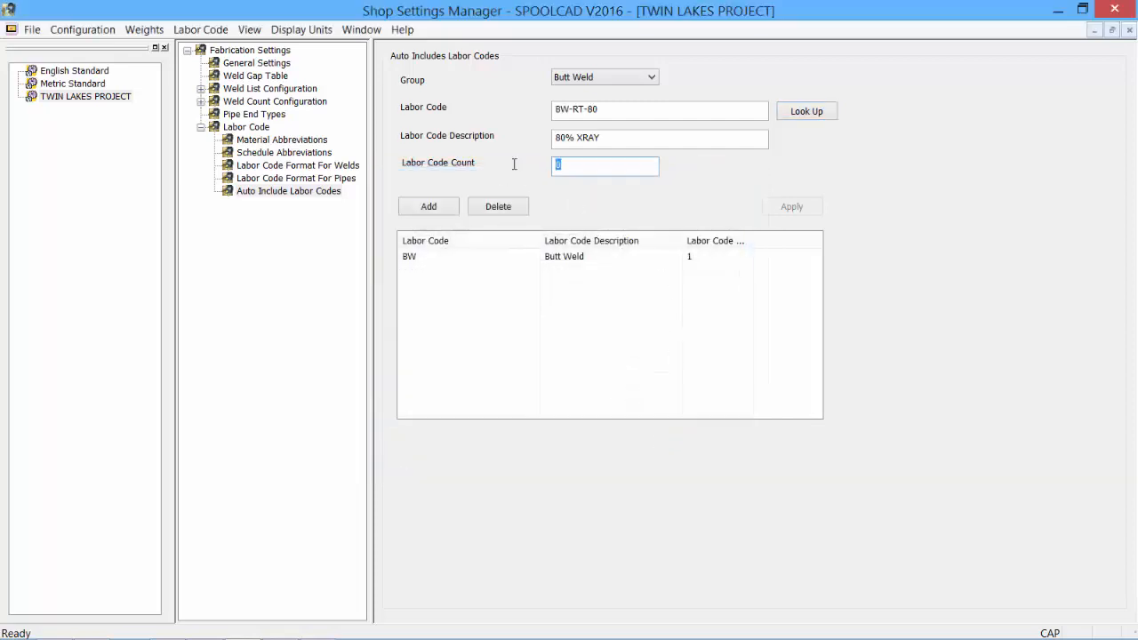
{"action": "type", "text": "1"}
{"action": "left_click", "coordinate": [441, 208]}
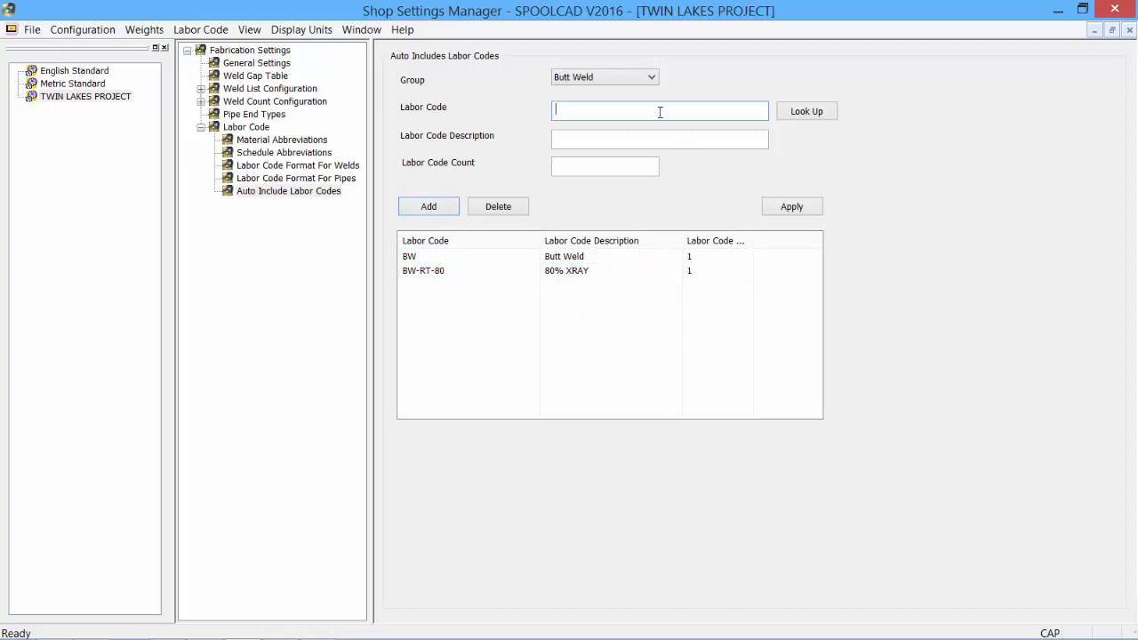
Switch to the TLP-M5-PT1 drawing in SPOOLCAD and inspect the lettered welds on the spool isometric
{"action": "left_click", "coordinate": [276, 635]}
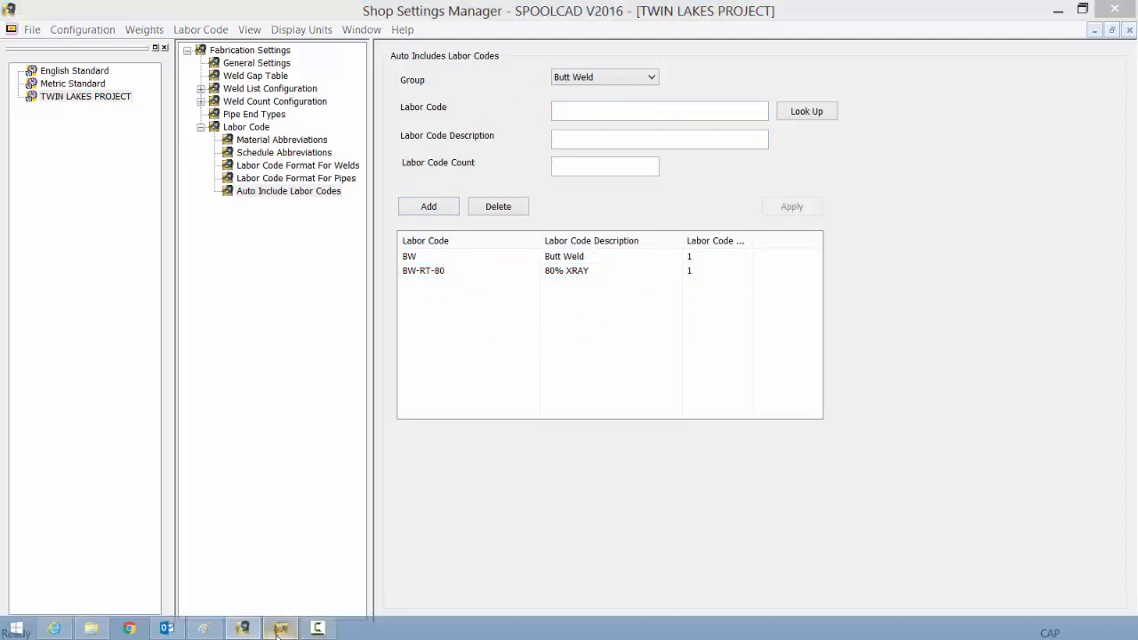
{"action": "scroll", "coordinate": [801, 302], "scroll_direction": "up", "scroll_amount": 3}
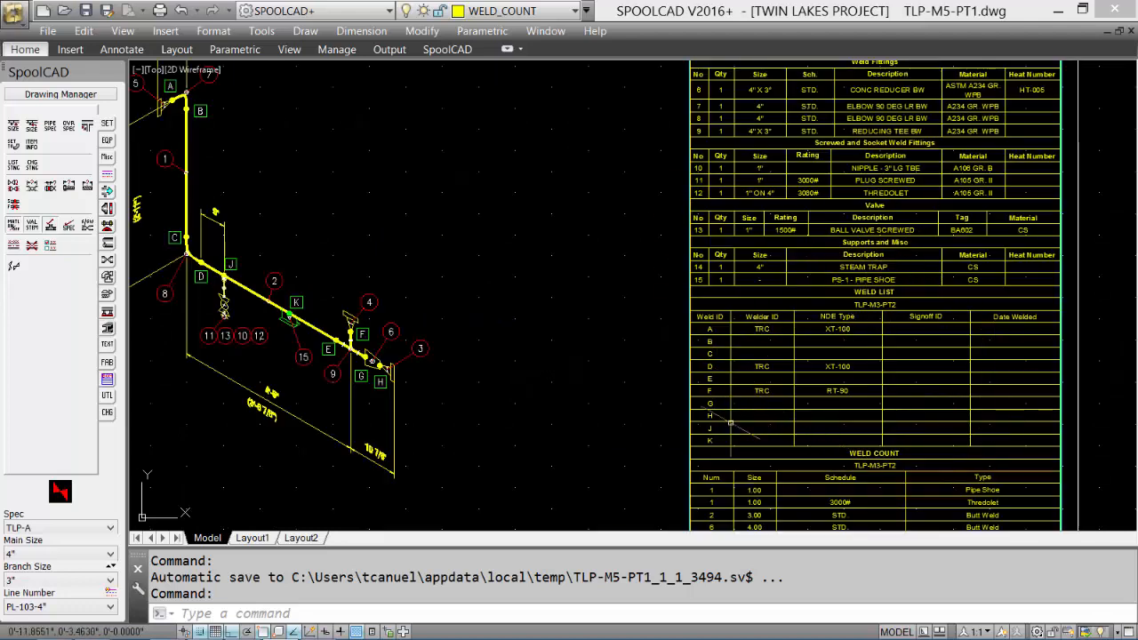
{"action": "middle_click_drag", "start_coordinate": [471, 317], "coordinate": [700, 366]}
{"action": "scroll", "coordinate": [454, 203], "scroll_direction": "up", "scroll_amount": 2}
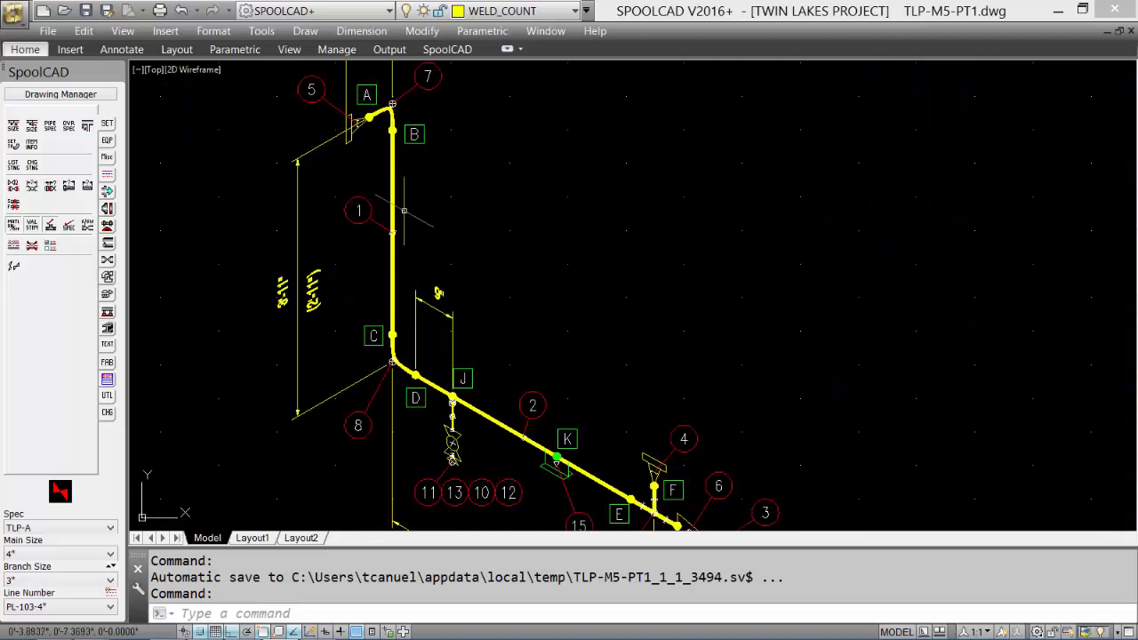
{"action": "mouse_move", "coordinate": [671, 481]}
{"action": "middle_mouse_down"}
{"action": "mouse_move", "coordinate": [664, 417]}
{"action": "mouse_move", "coordinate": [669, 476]}
{"action": "middle_mouse_up"}
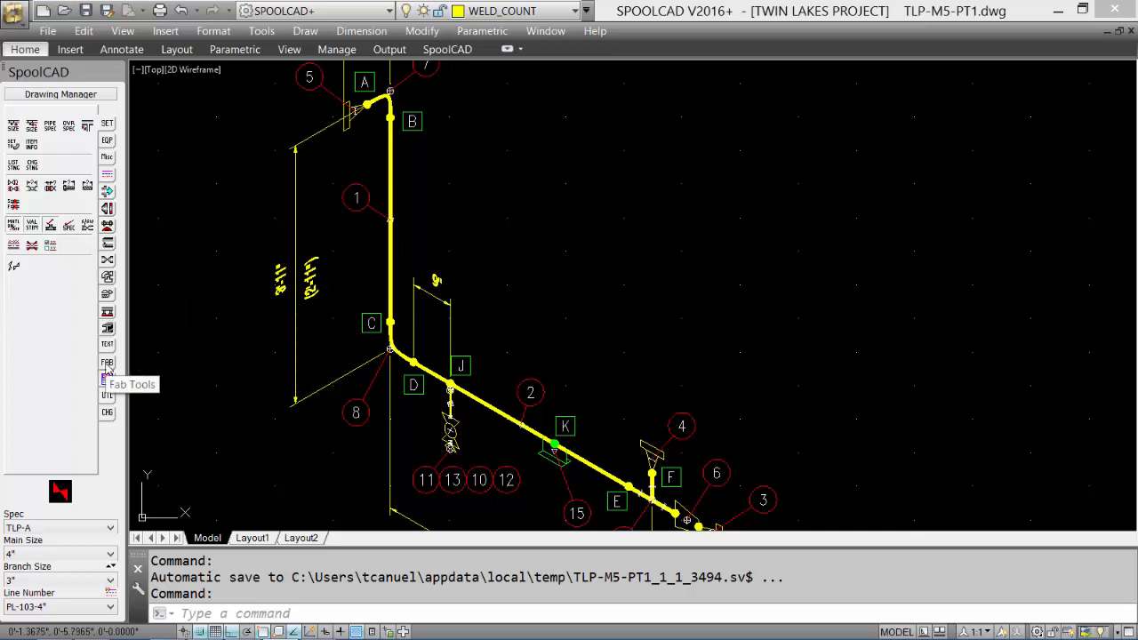
Open the labor cost codes for drawing TLP-M5-PT1 and fill in the user name in the general information
{"action": "left_click", "coordinate": [107, 365]}
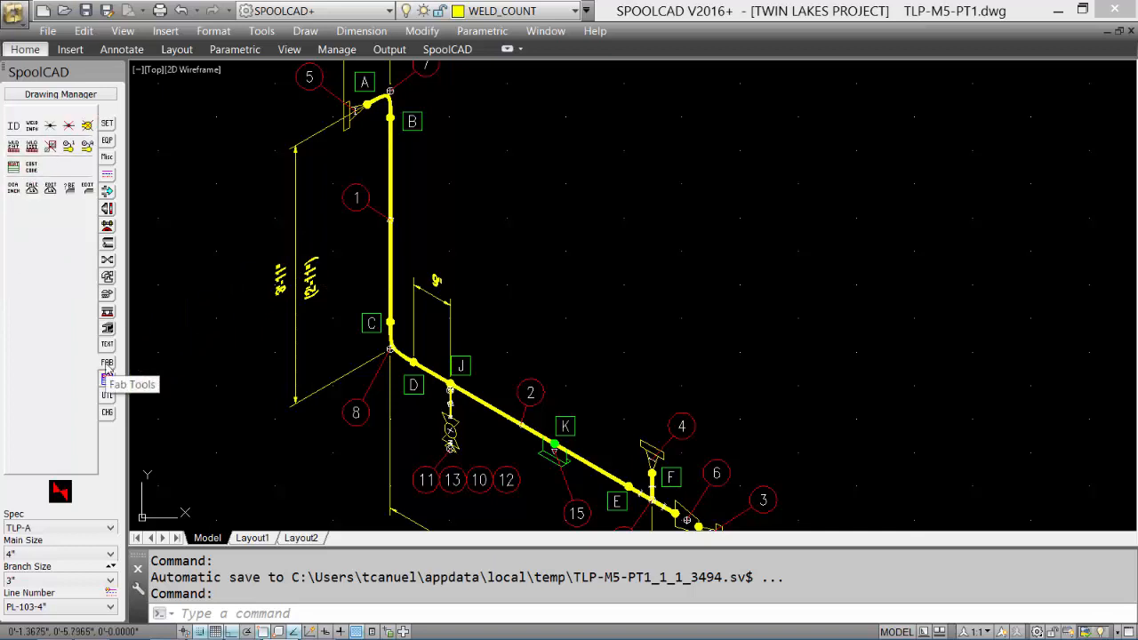
{"action": "left_click", "coordinate": [34, 171]}
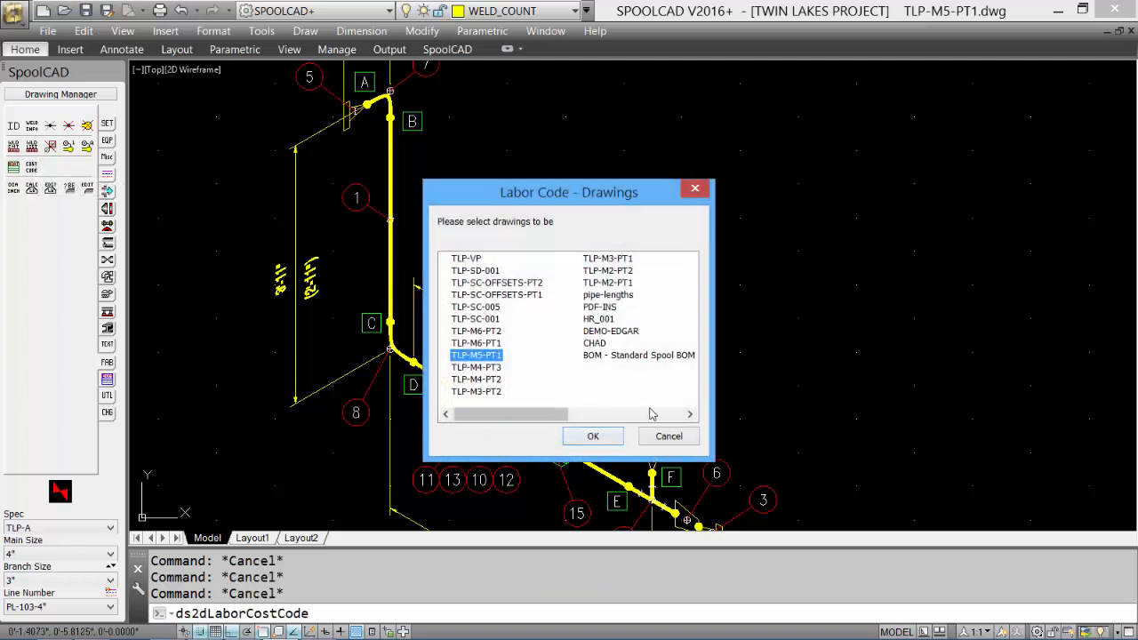
{"action": "left_click", "coordinate": [593, 439]}
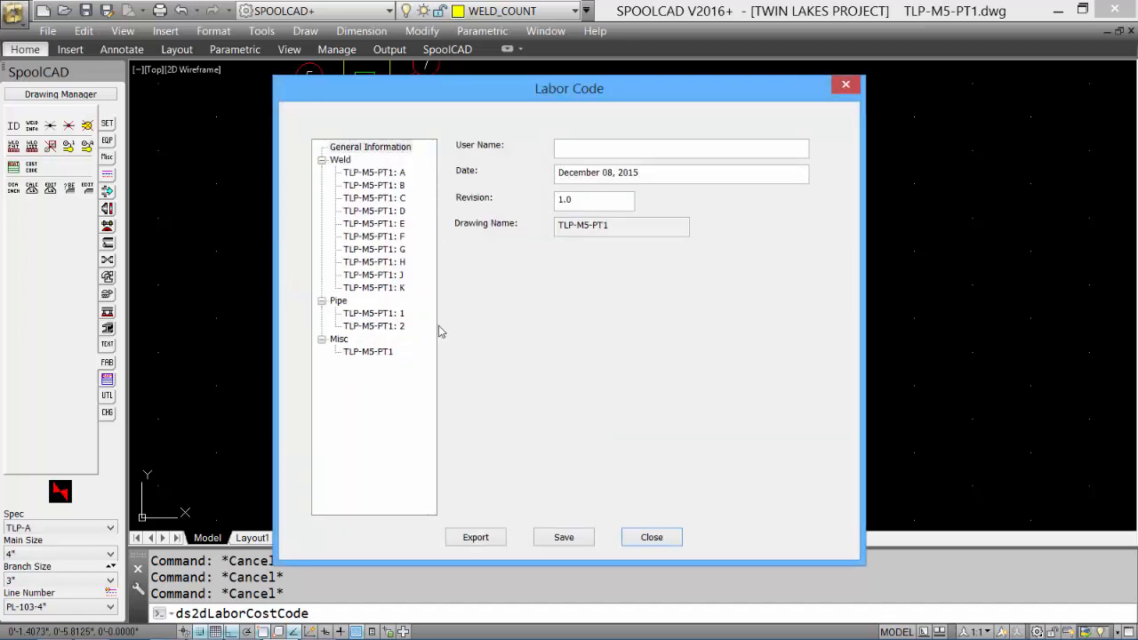
{"action": "left_click", "coordinate": [567, 151]}
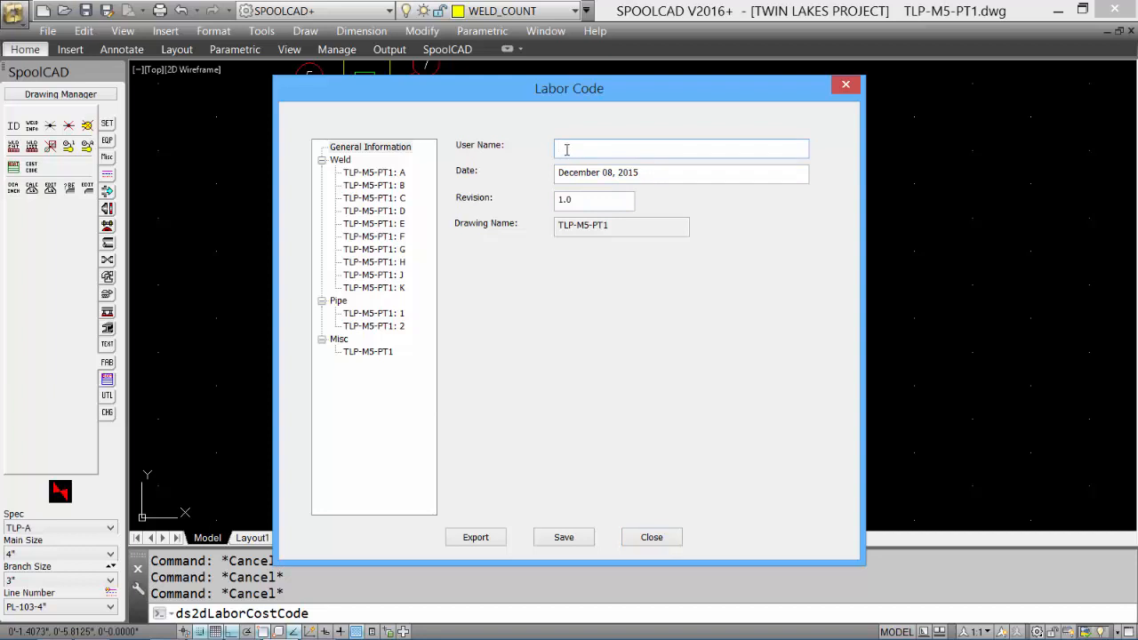
{"action": "type", "text": "TRC"}
Review the labor codes assigned to the individual welds and to pipe 1 of TLP-M5-PT1
{"action": "left_click", "coordinate": [373, 185]}
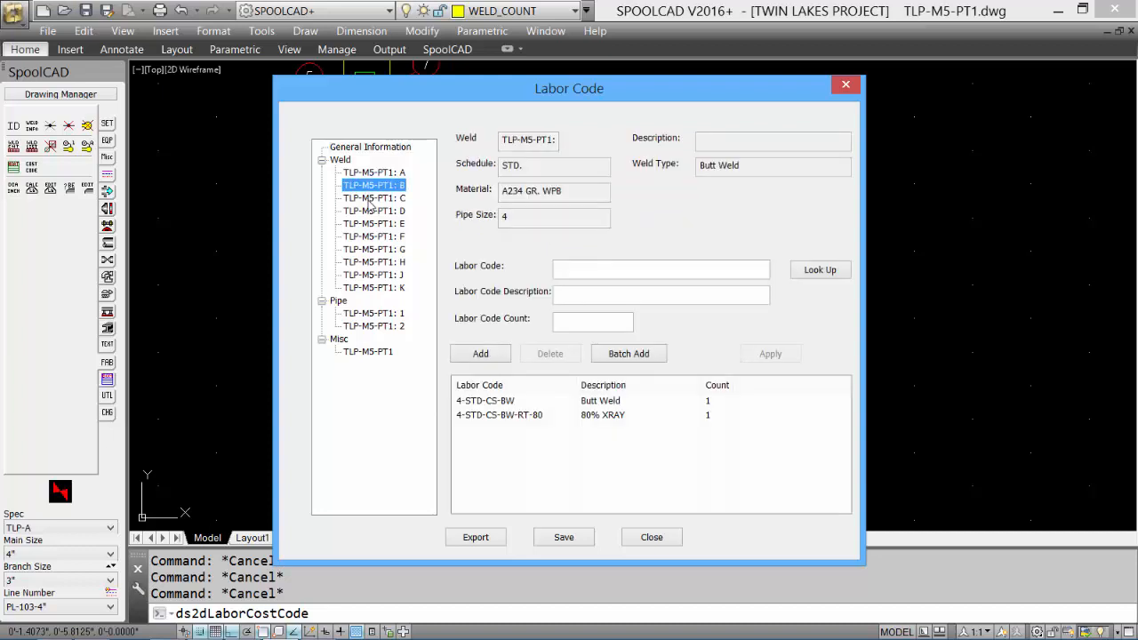
{"action": "left_click", "coordinate": [371, 200]}
{"action": "left_click", "coordinate": [373, 213]}
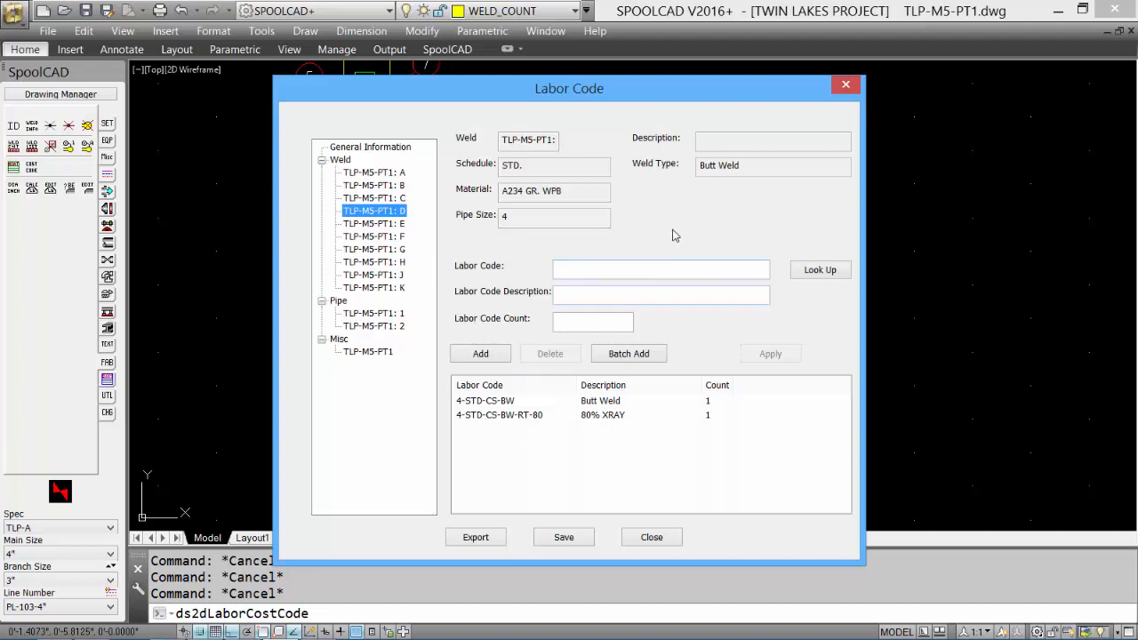
{"action": "left_click", "coordinate": [376, 224]}
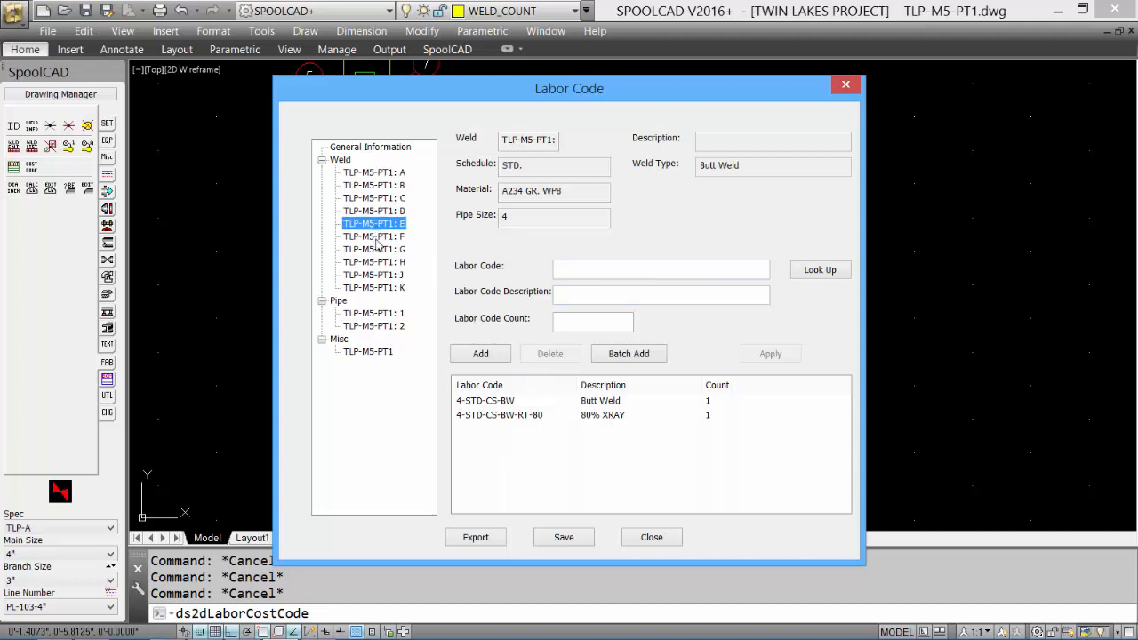
{"action": "left_click", "coordinate": [378, 236]}
{"action": "left_click", "coordinate": [378, 262]}
{"action": "key", "text": "Up"}
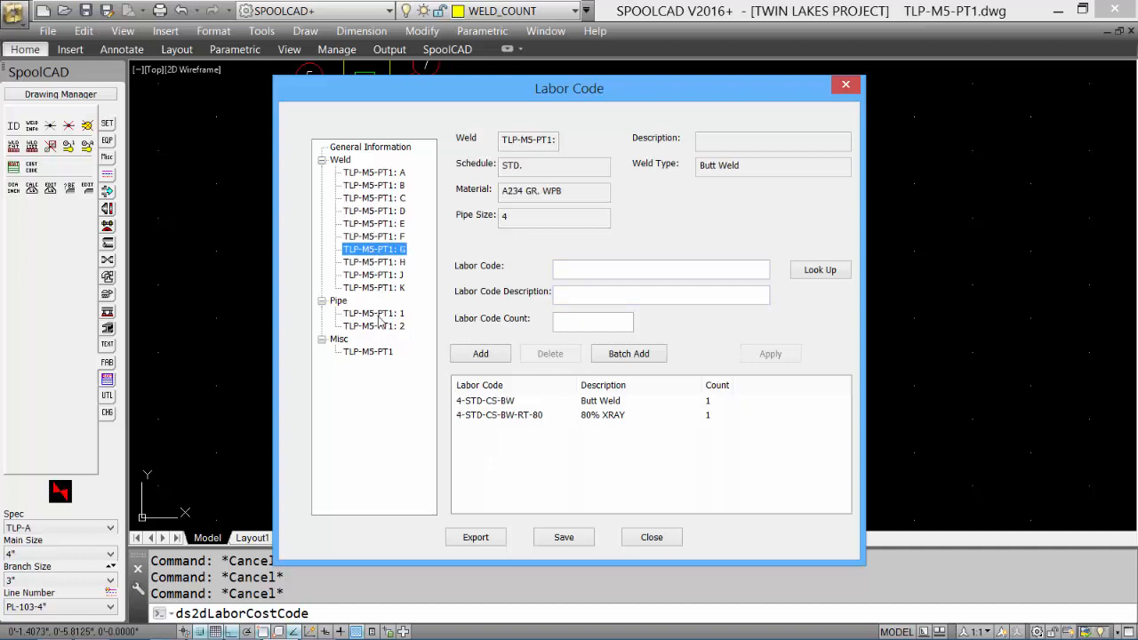
{"action": "left_click", "coordinate": [381, 317]}
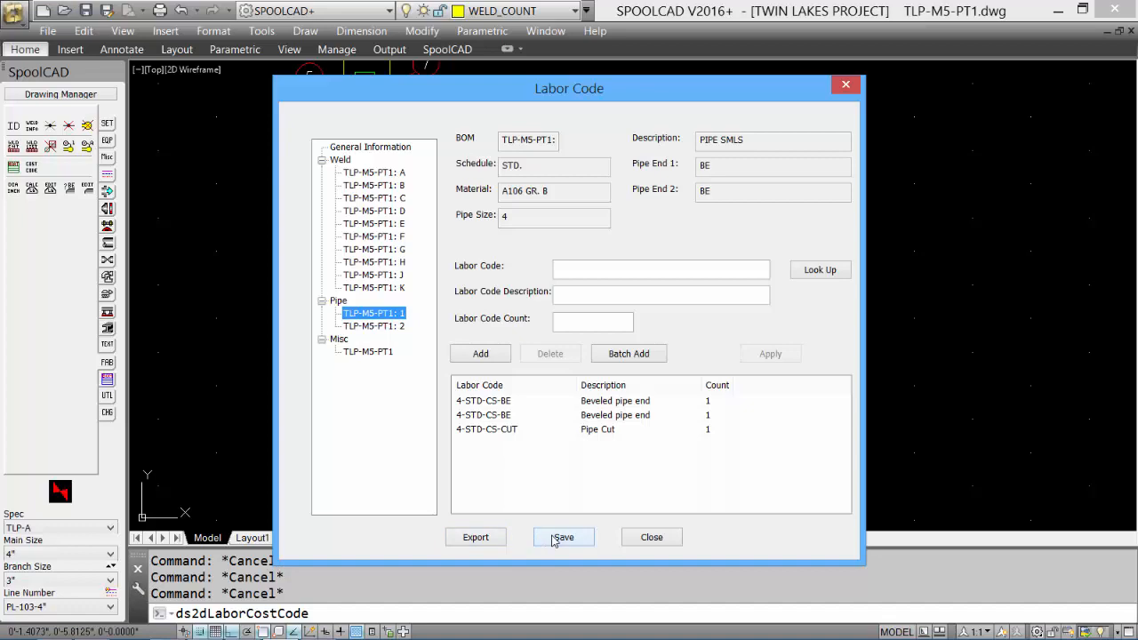
Save the labor code information to the Desktop as TLP-M5-PT1.lcc
{"action": "left_click", "coordinate": [560, 537]}
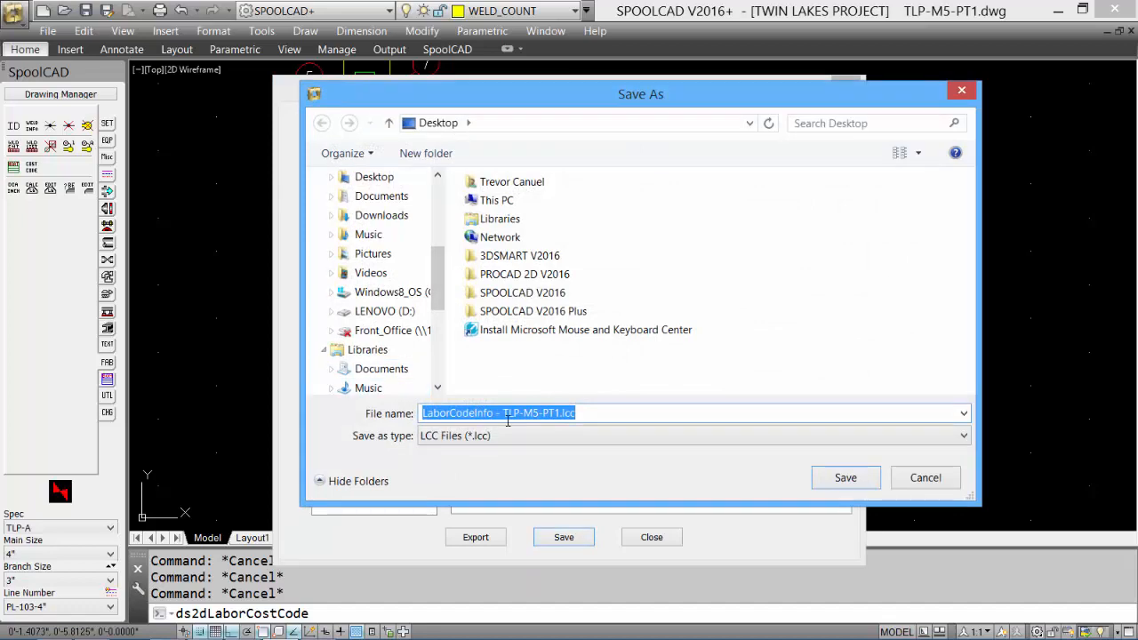
{"action": "type", "text": "TLP-M5-PT1.lcc"}
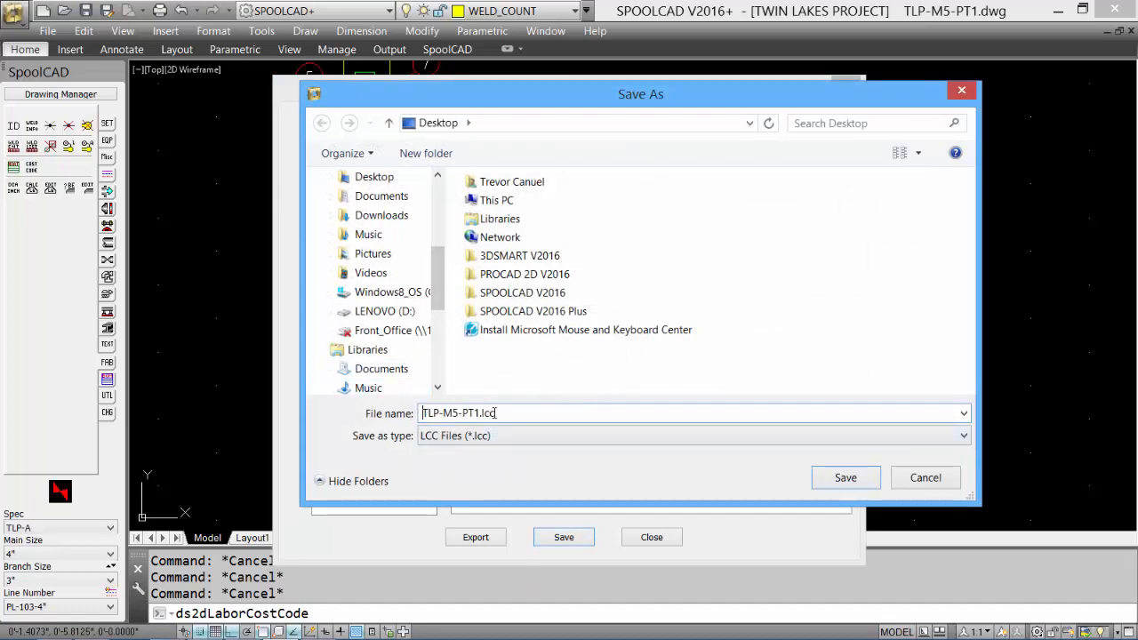
{"action": "left_click", "coordinate": [843, 479]}
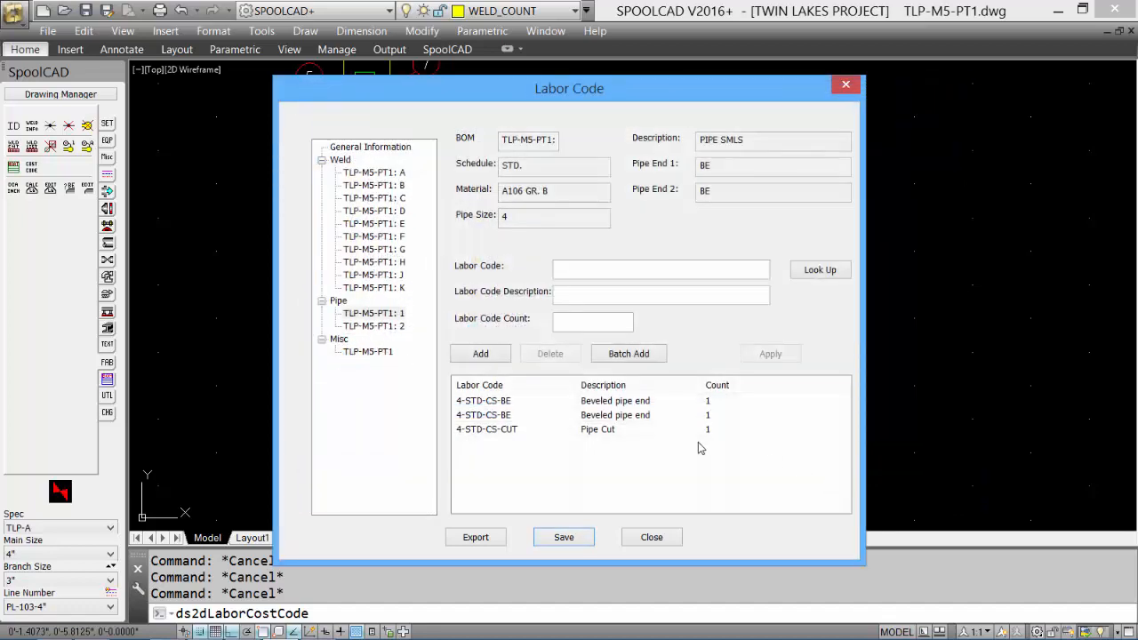
Export the labor codes, separated by drawing, to the Desktop as TLP-M5-PT1.csv
{"action": "left_click", "coordinate": [477, 539]}
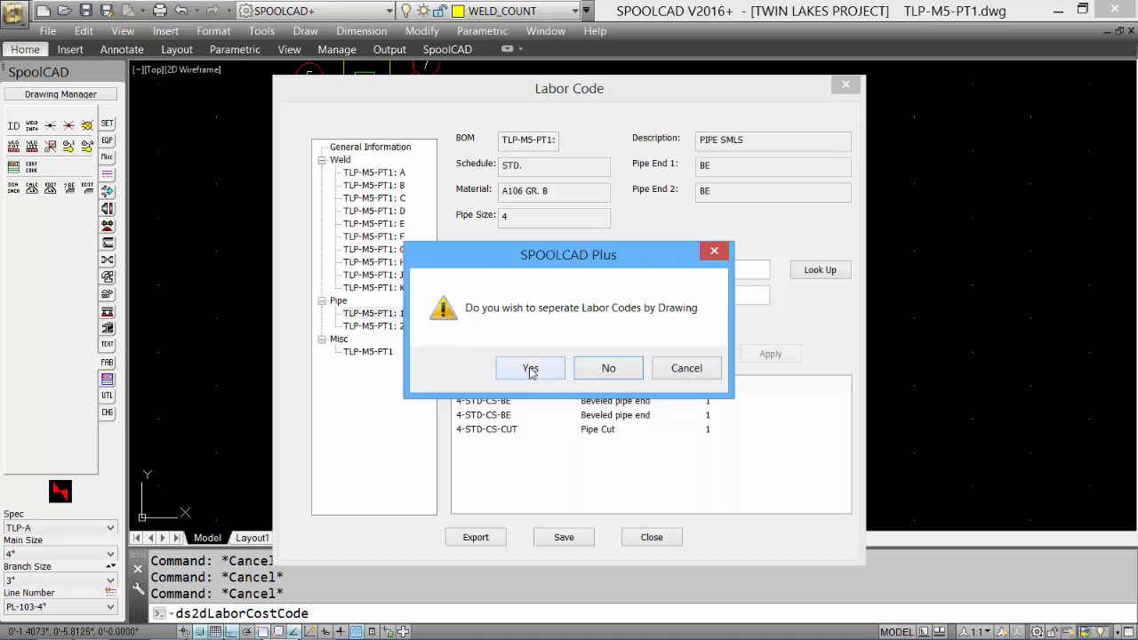
{"action": "left_click", "coordinate": [530, 369]}
{"action": "left_click", "coordinate": [504, 413]}
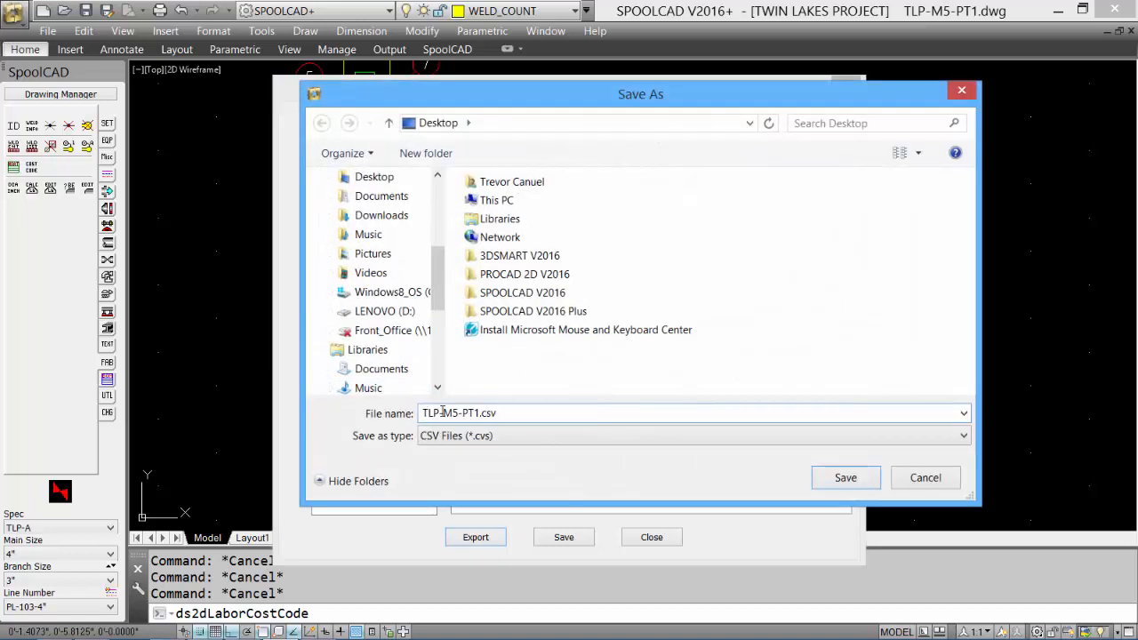
{"action": "left_click", "coordinate": [861, 484]}
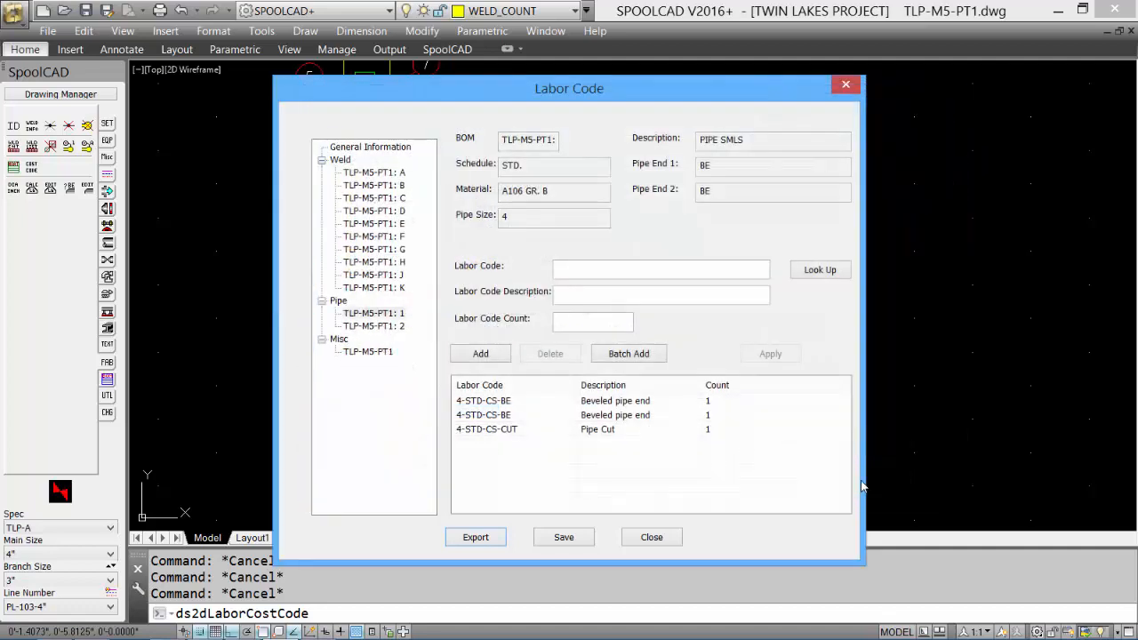
Close the labor code information without saving it again and open the exported TLP-M5-PT1.csv from the Desktop
{"action": "left_click", "coordinate": [652, 538]}
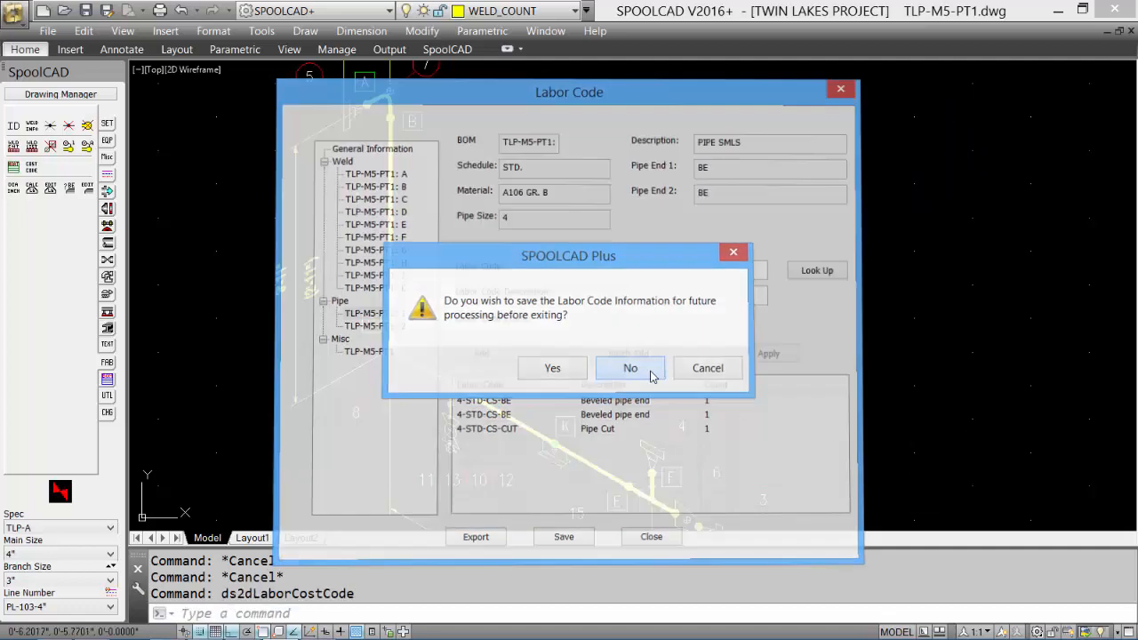
{"action": "left_click", "coordinate": [651, 370]}
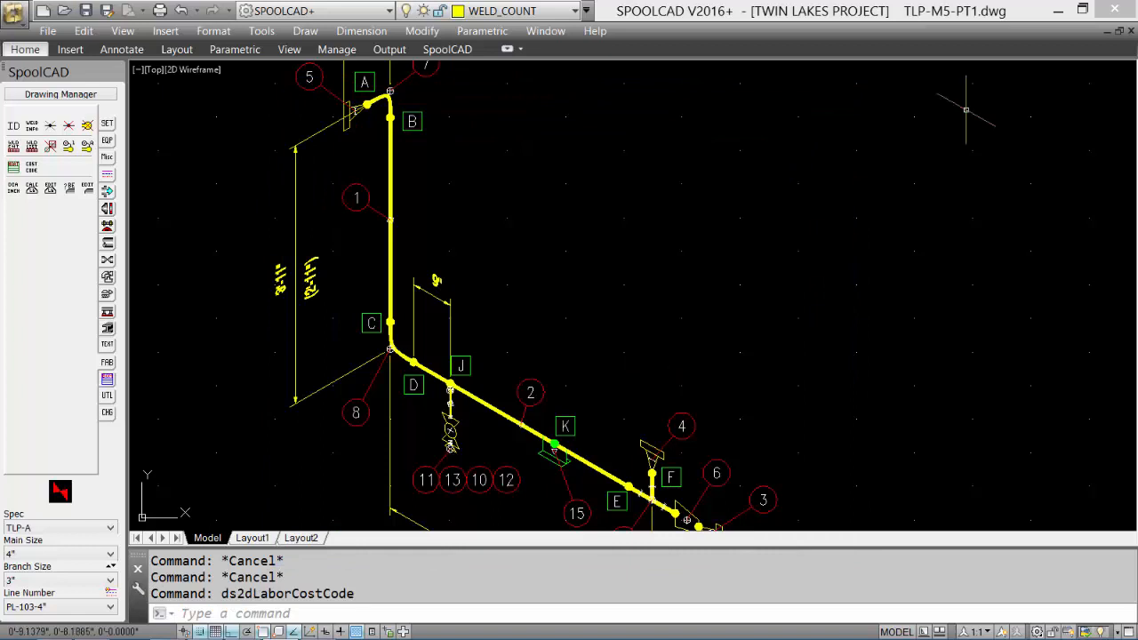
{"action": "left_click", "coordinate": [1063, 12]}
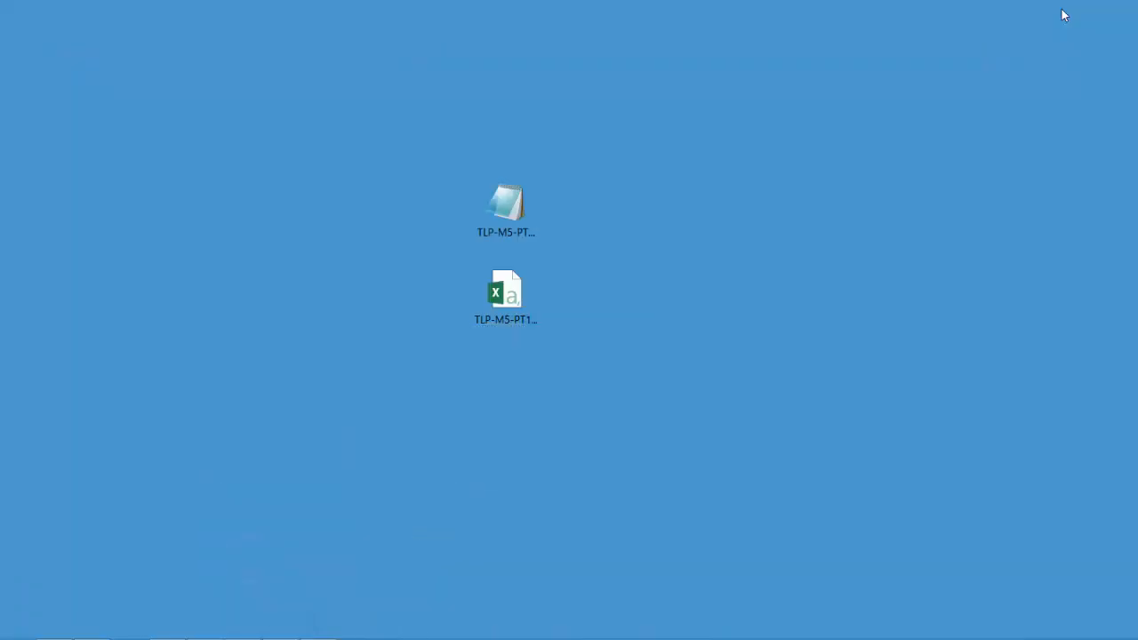
{"action": "double_click", "coordinate": [504, 303]}
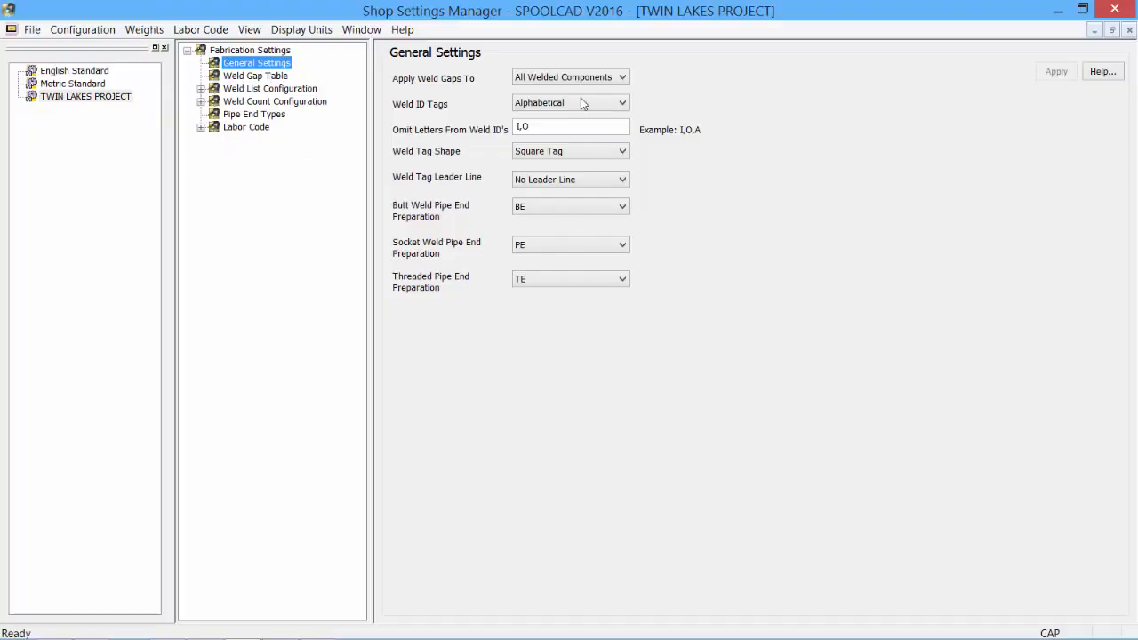
In Shop Settings Manager, export the TWIN LAKES PROJECT settings to the Desktop as TWIN LAKES PROJECT-DEC.xsps
{"action": "left_click", "coordinate": [78, 99]}
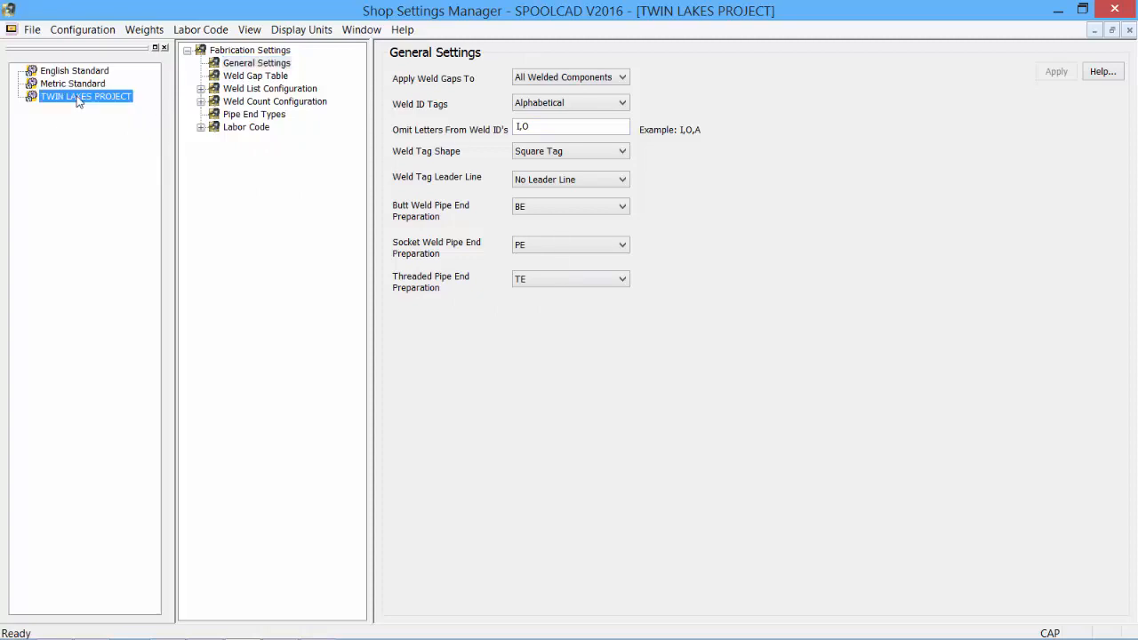
{"action": "right_click", "coordinate": [78, 100]}
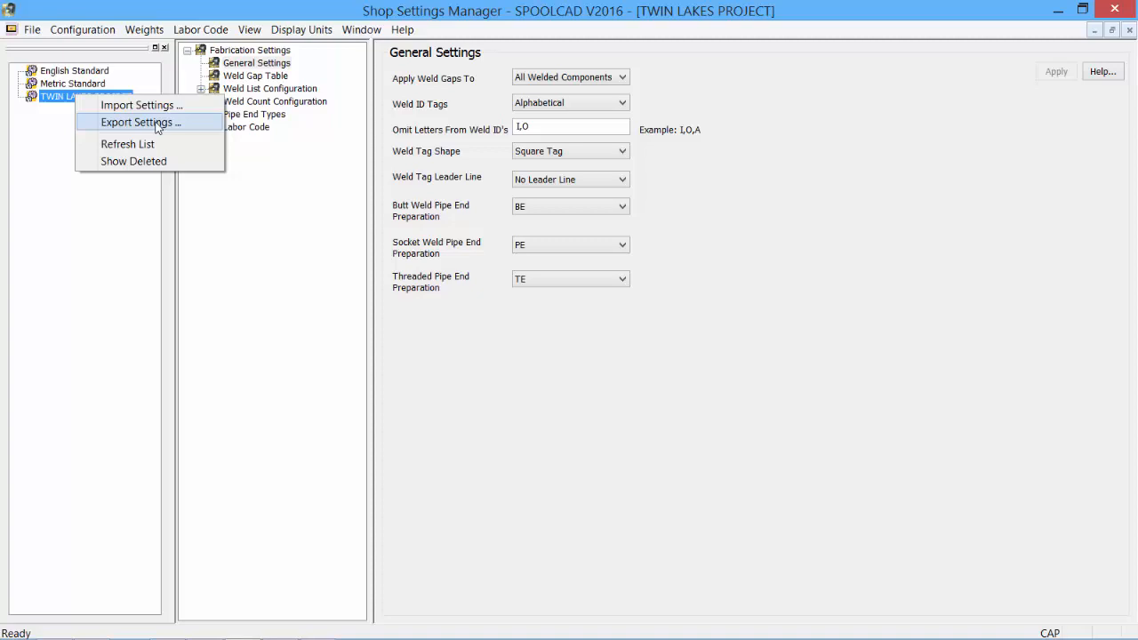
{"action": "left_click", "coordinate": [156, 124]}
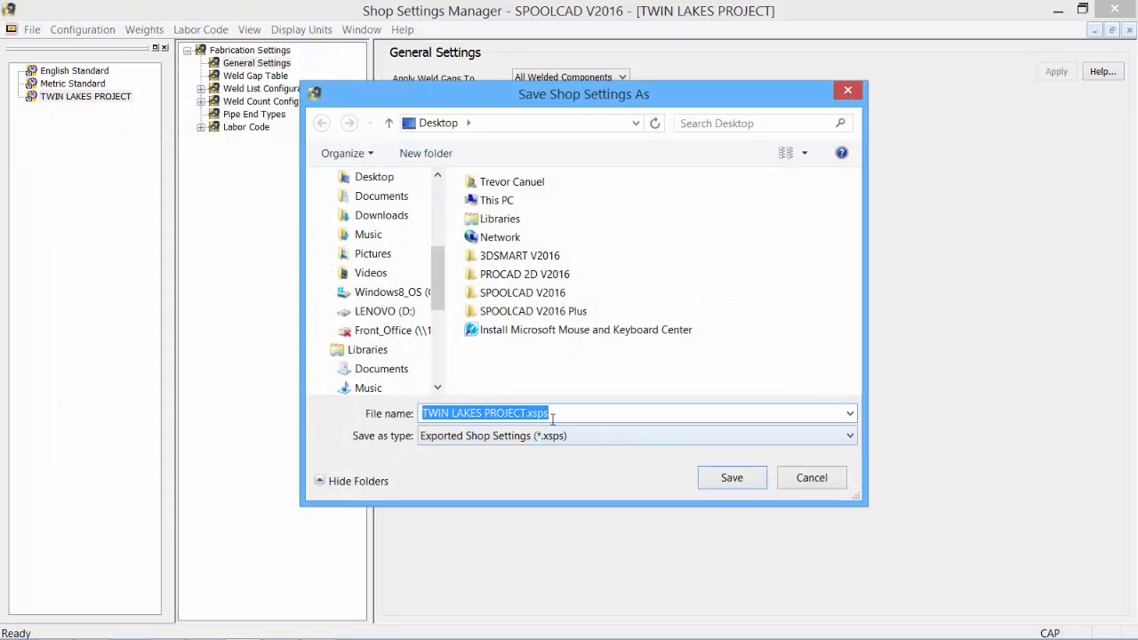
{"action": "left_click", "coordinate": [526, 412]}
{"action": "type", "text": "-"}
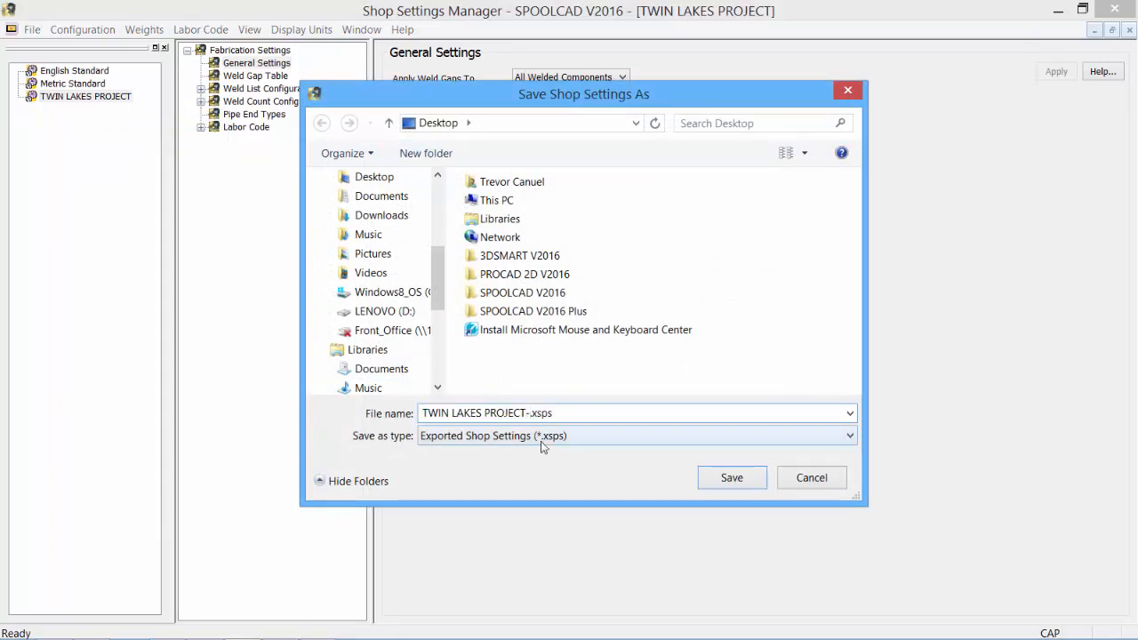
{"action": "type", "text": "DEC"}
{"action": "left_click", "coordinate": [723, 478]}
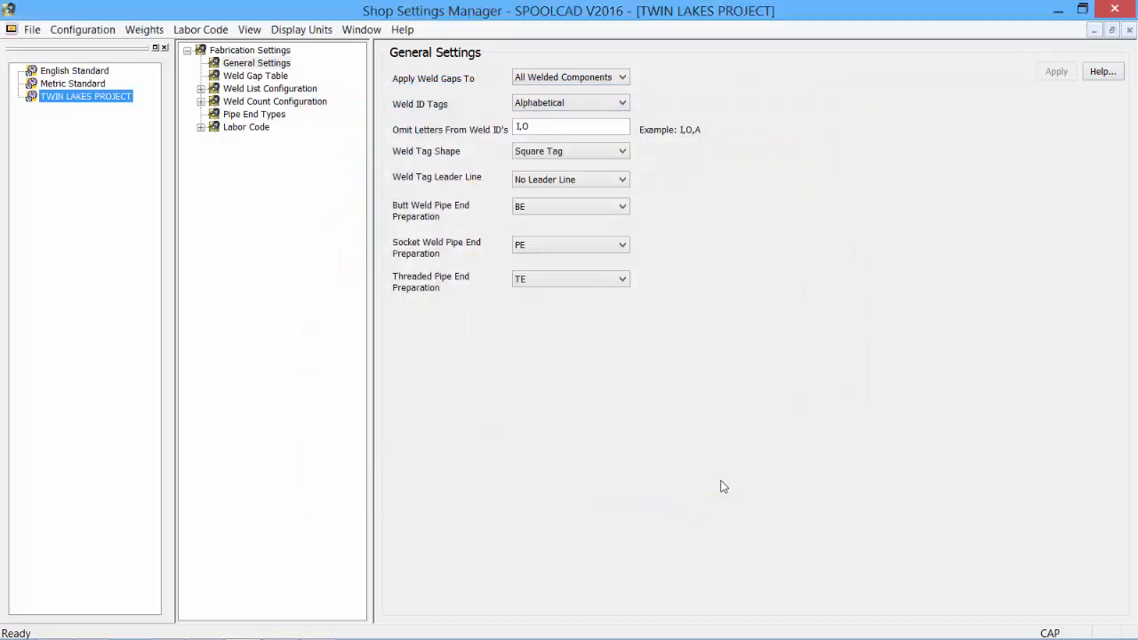
{"action": "left_click", "coordinate": [1046, 10]}
Import the settings file TWIN LAKES PROJECT-DEC.xsps from the Desktop and select the imported configuration
{"action": "right_click", "coordinate": [83, 98]}
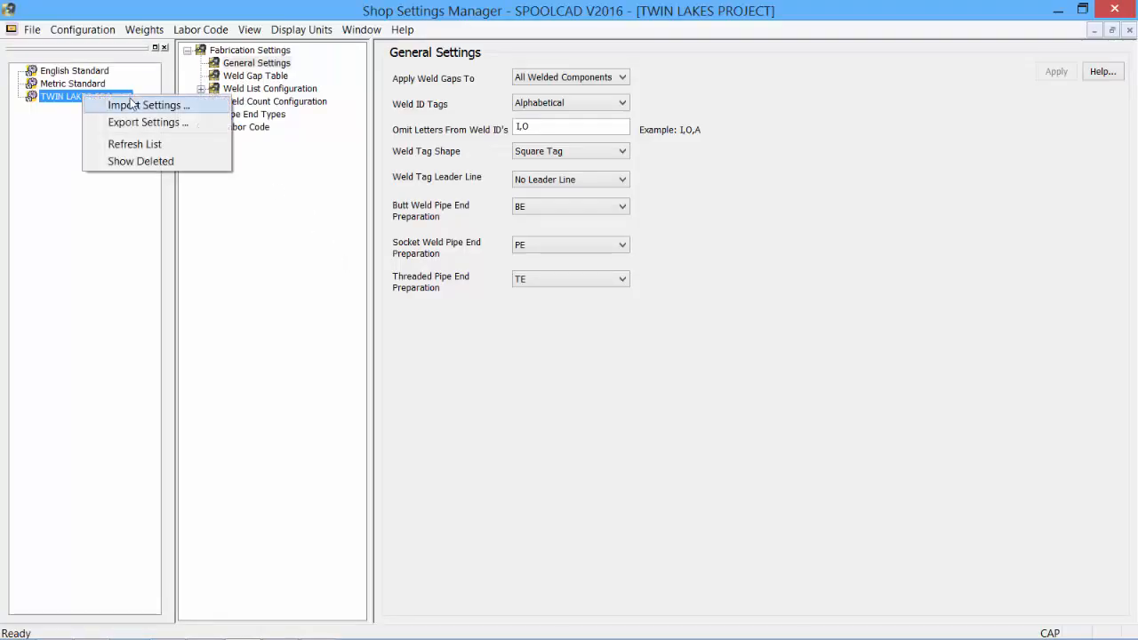
{"action": "left_click", "coordinate": [135, 107]}
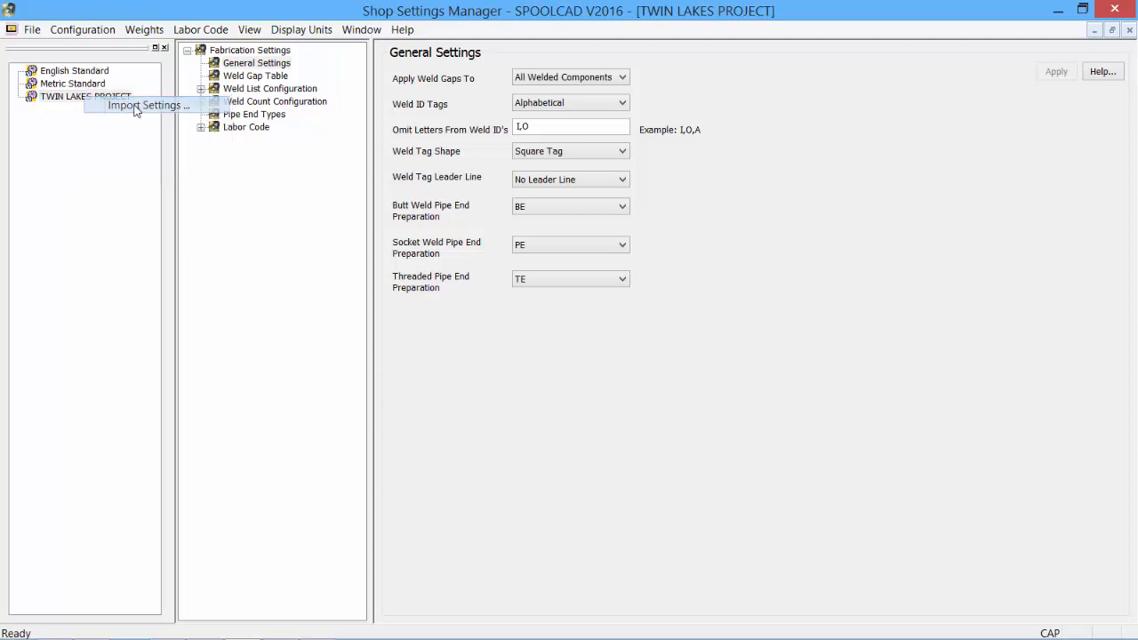
{"action": "left_click", "coordinate": [543, 351]}
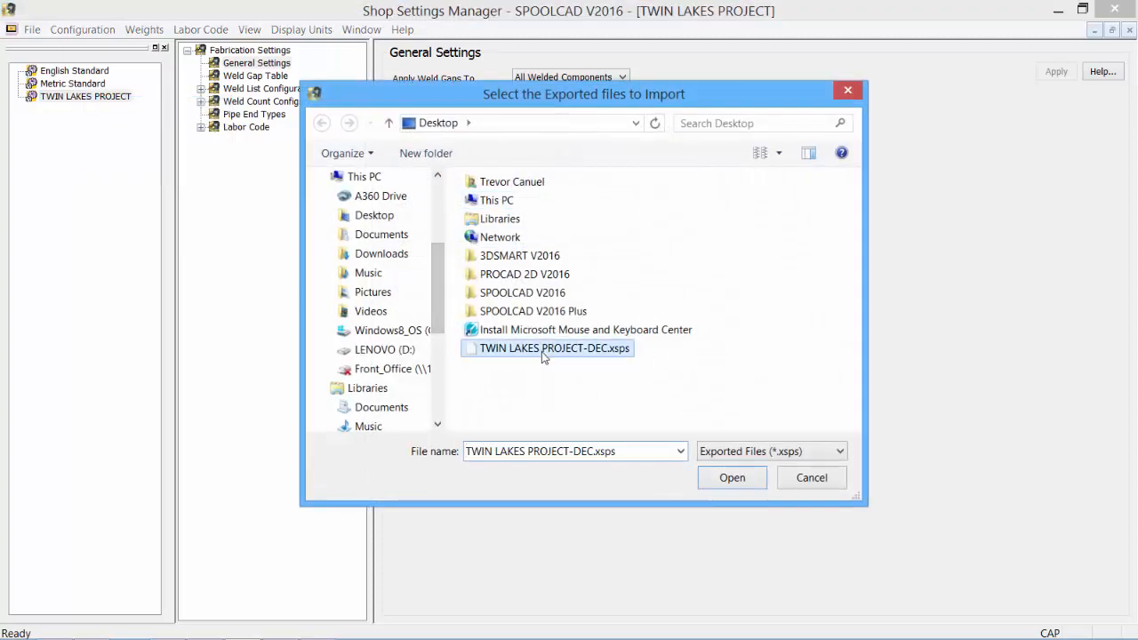
{"action": "left_click", "coordinate": [719, 480]}
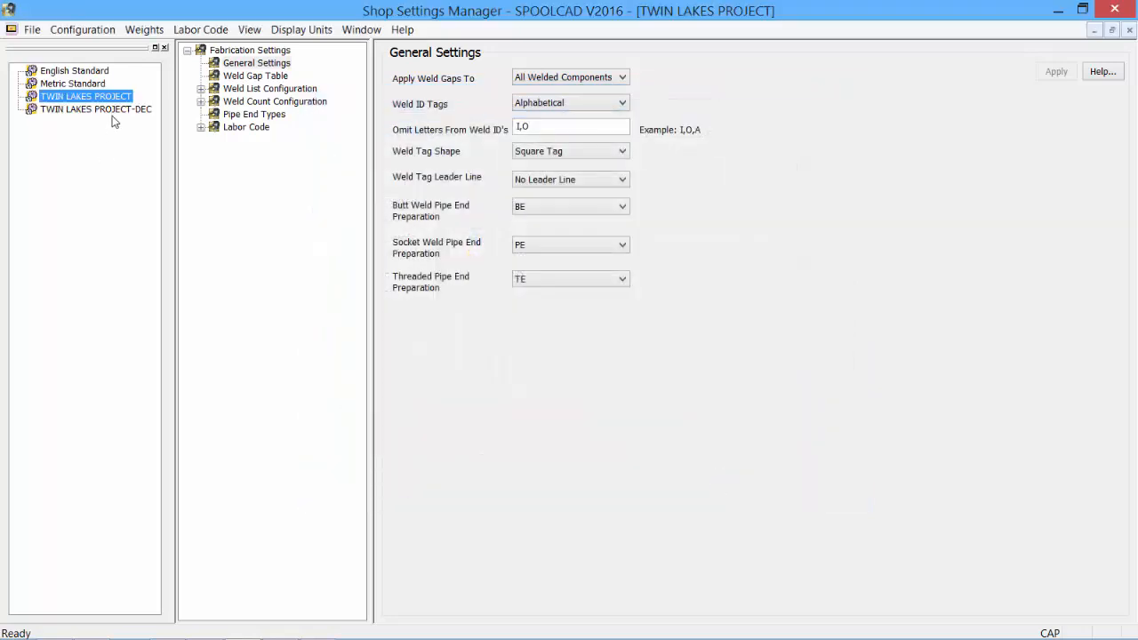
{"action": "left_click", "coordinate": [113, 109]}
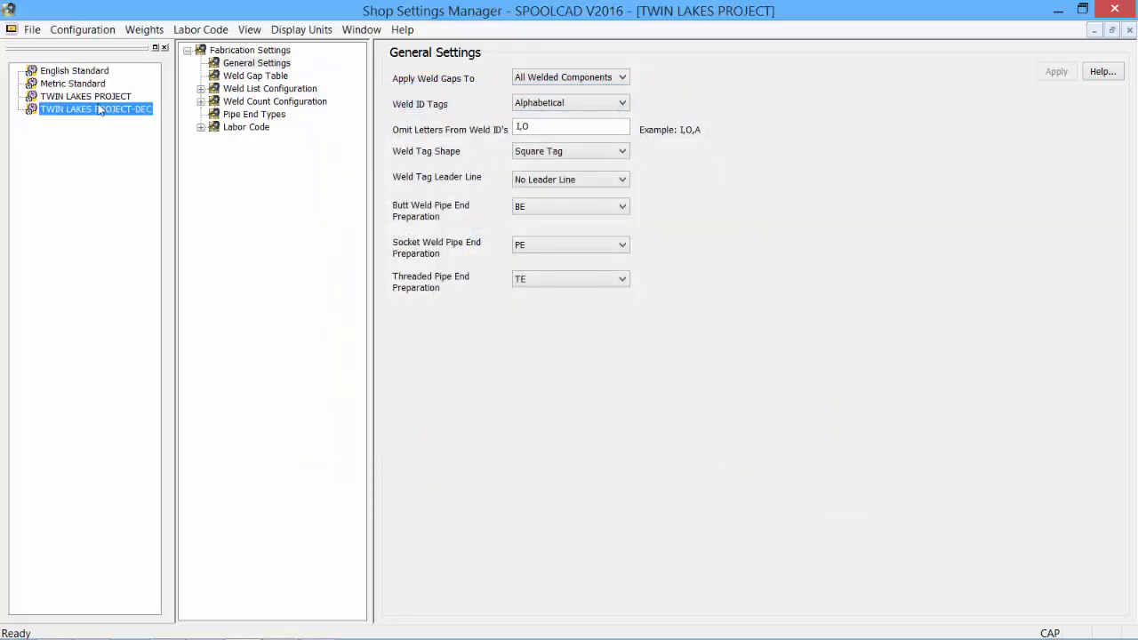
{"action": "right_click", "coordinate": [98, 111]}
{"action": "double_click", "coordinate": [62, 111]}
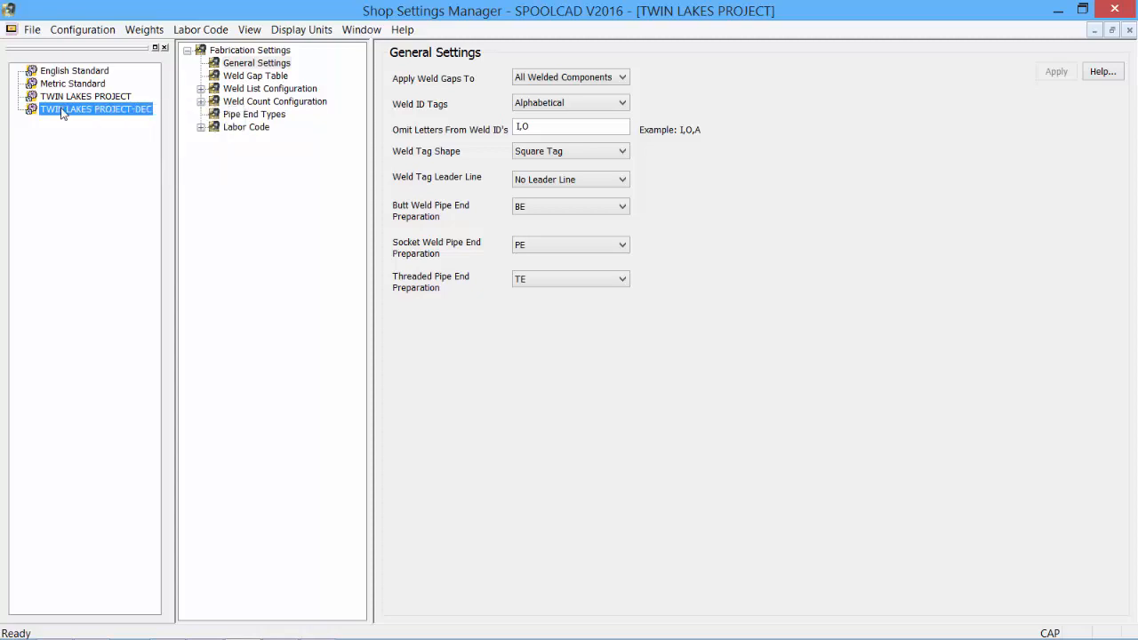